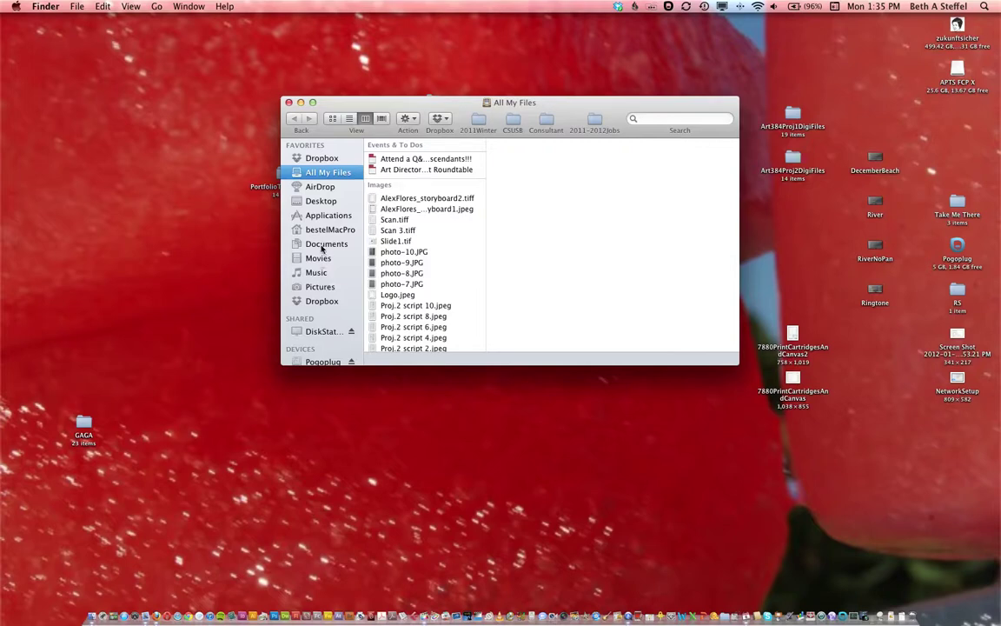
# Find Disk Utility in Applications > Utilities and launch it.
pyautogui.click(319, 217)
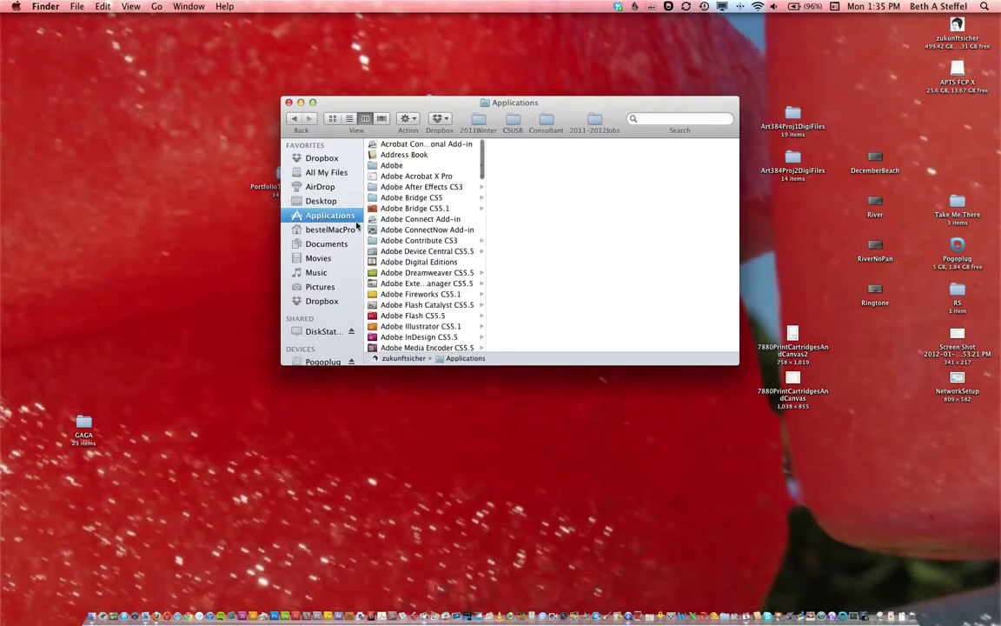
pyautogui.scroll(-15, 417, 287)
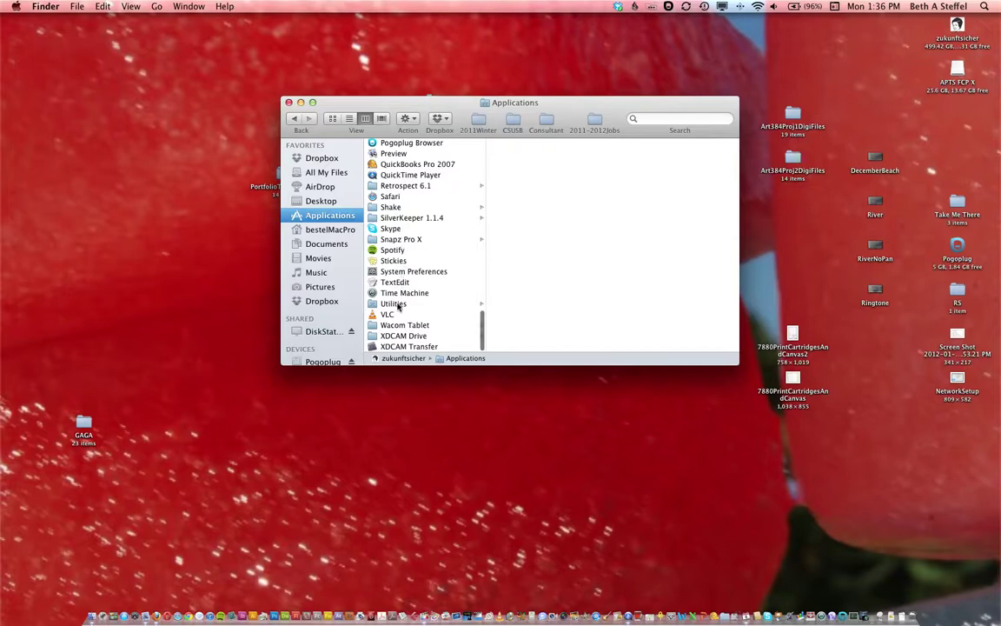
pyautogui.click(393, 303)
pyautogui.scroll(-4, 522, 287)
pyautogui.click(519, 288)
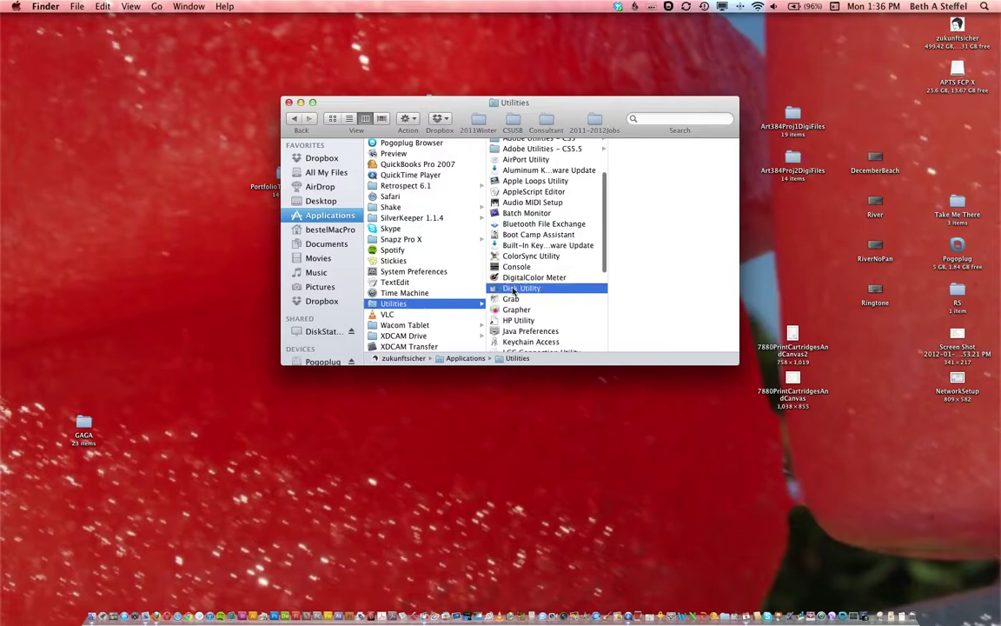
pyautogui.doubleClick(513, 290)
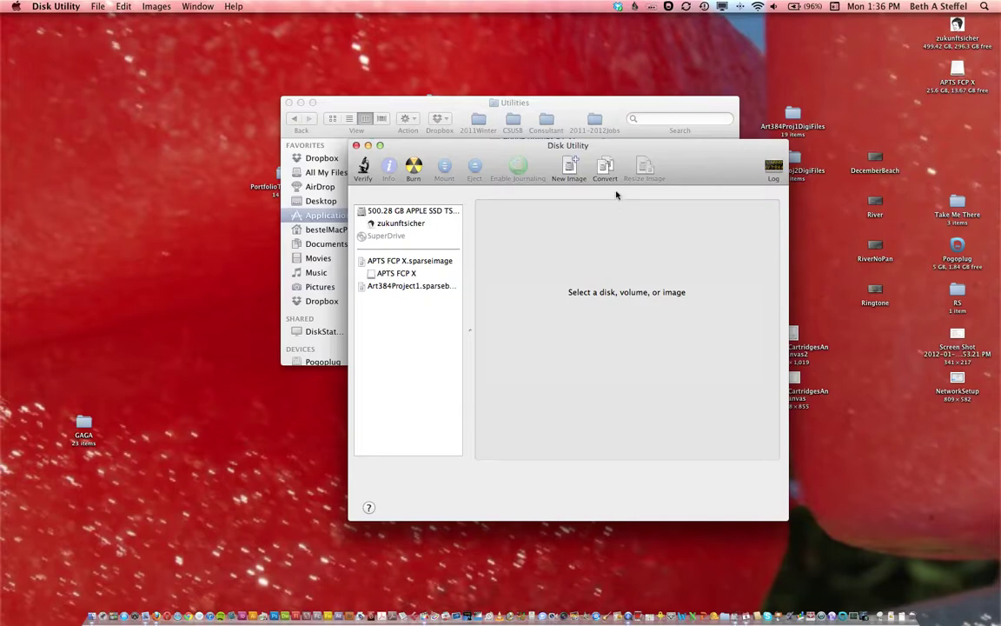
# Start a new blank disk image saved to the Desktop and enter the name SteffelArt384Proj1.
pyautogui.click(570, 167)
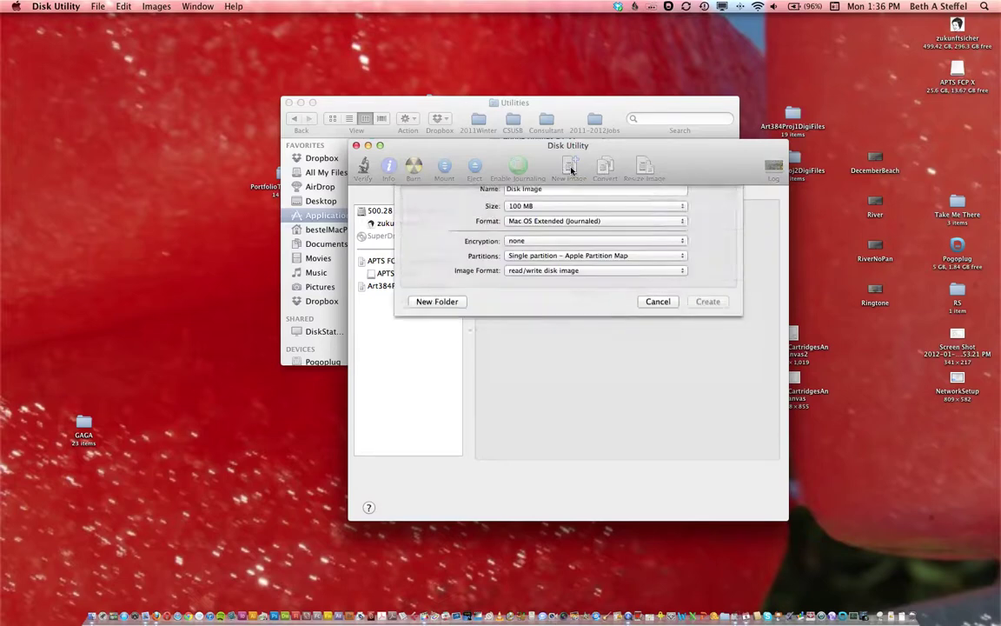
pyautogui.press('super+shift+d')
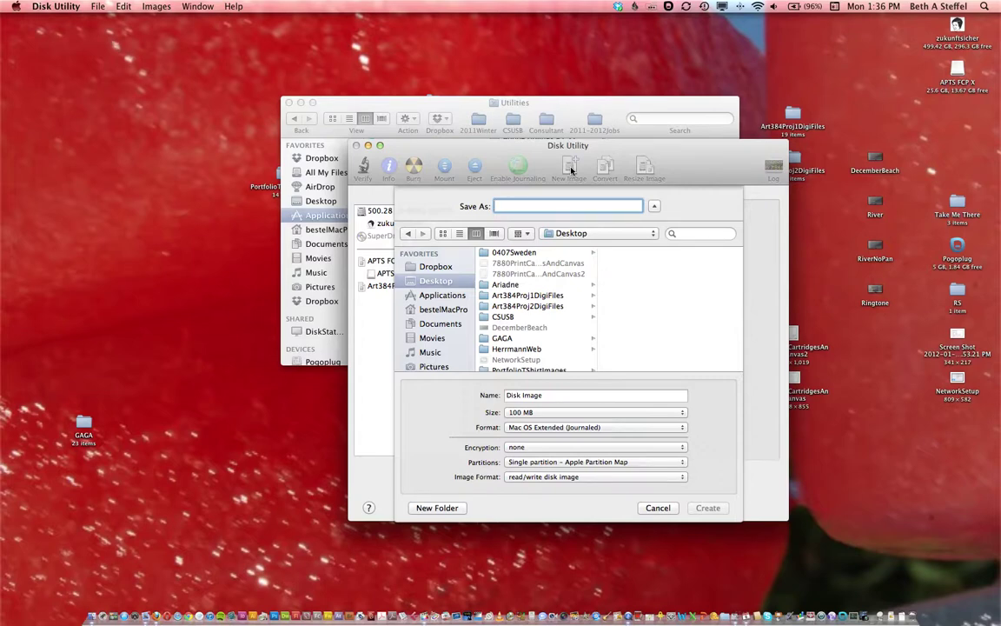
pyautogui.write('SteffelArt384')
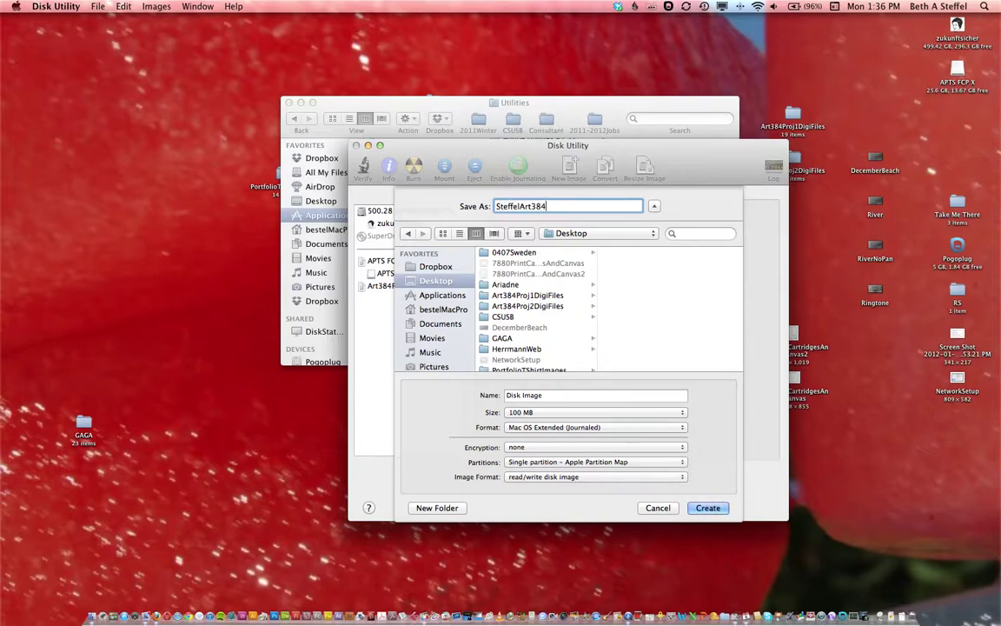
pyautogui.write('Proj1')
# Copy SteffelArt384Proj1 into the volume Name field and choose a Custom image size.
pyautogui.click(513, 204)
pyautogui.doubleClick(513, 204)
pyautogui.press('super+c')
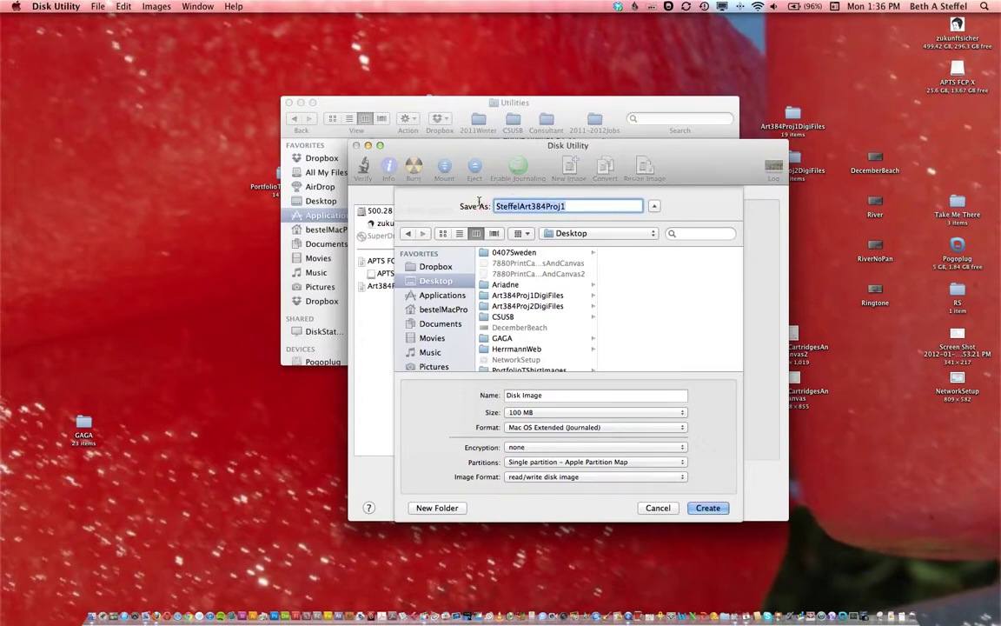
pyautogui.click(487, 395)
pyautogui.press('super+v')
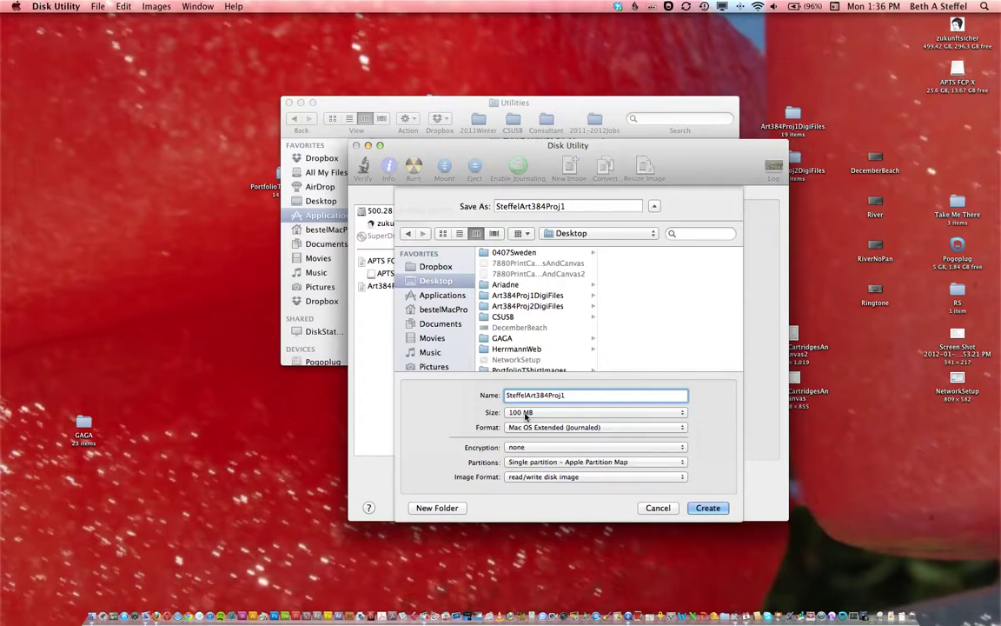
pyautogui.click(525, 414)
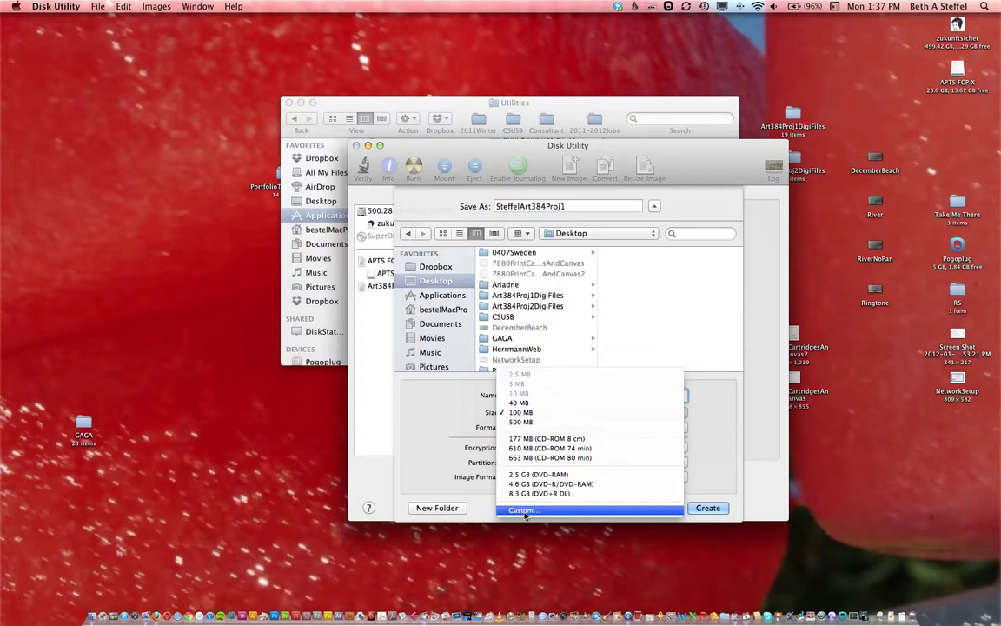
pyautogui.click(522, 510)
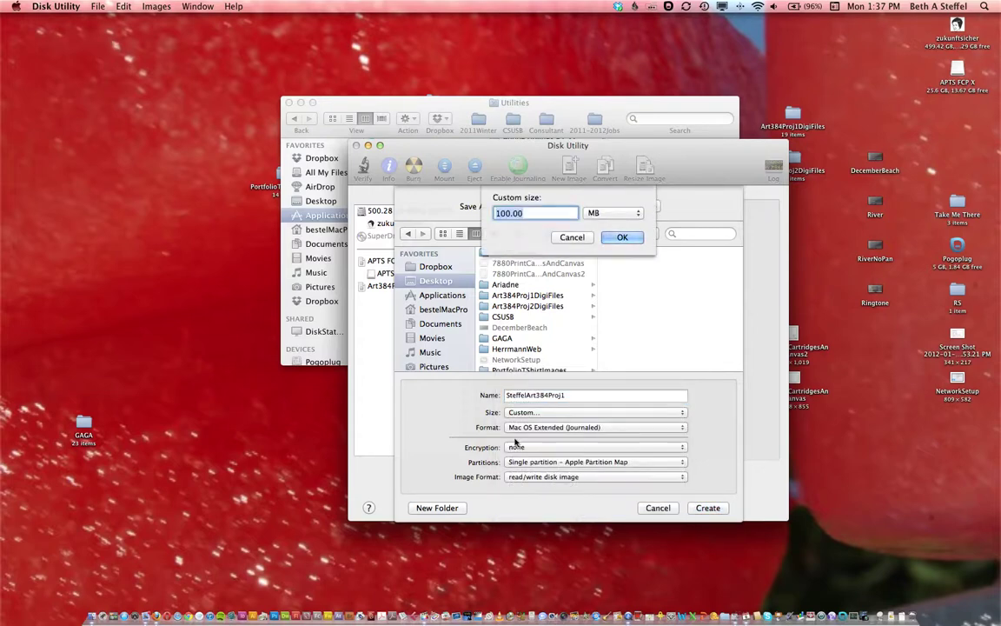
# Enter a custom image size of 20 GB and confirm it.
pyautogui.click(616, 218)
pyautogui.click(599, 226)
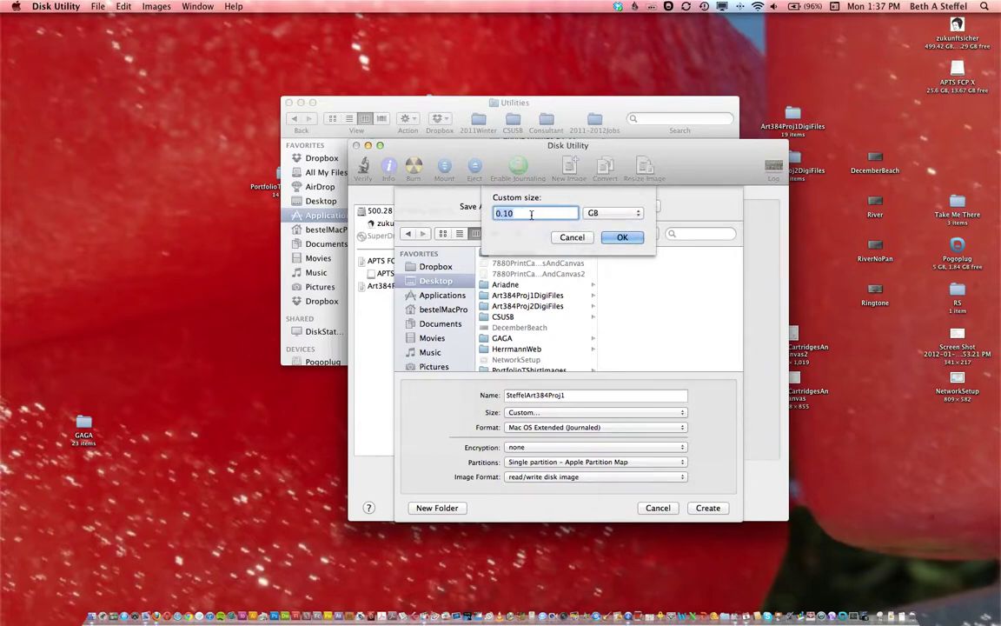
pyautogui.write('20')
pyautogui.click(623, 239)
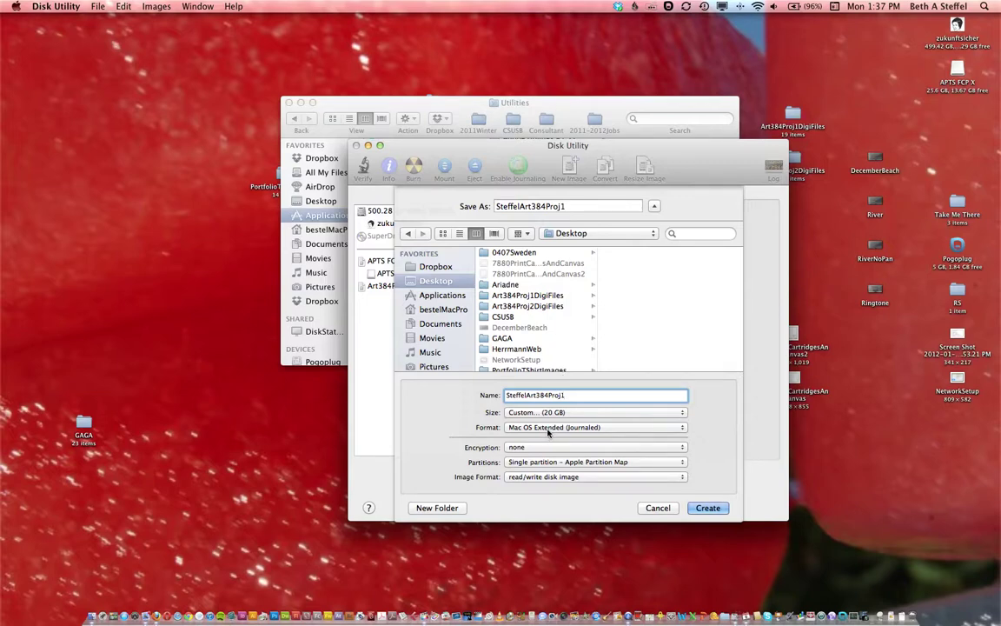
# Set the image format to sparse bundle disk image and create the image.
pyautogui.click(530, 477)
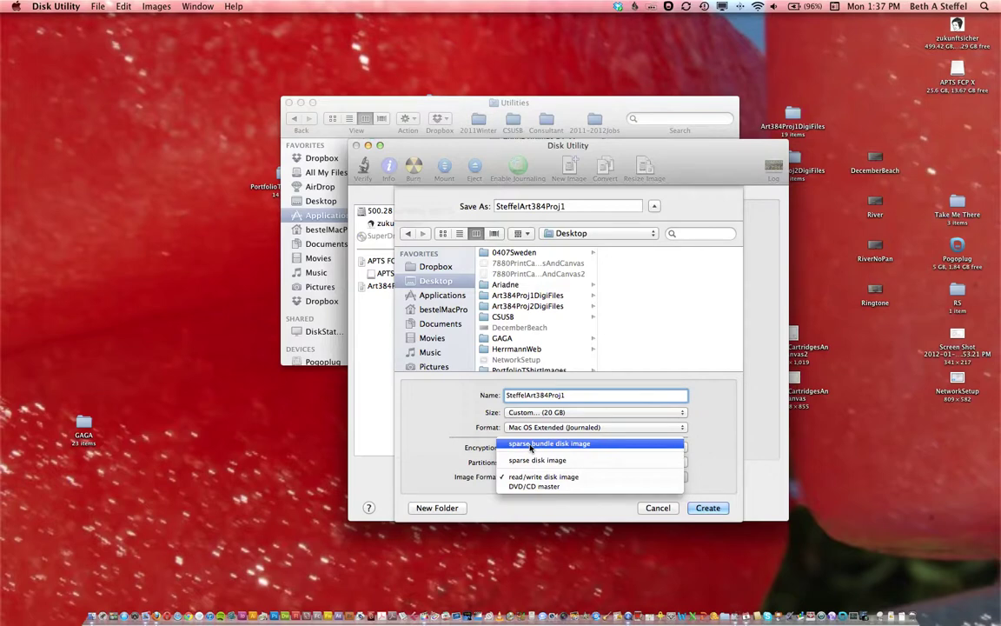
pyautogui.click(531, 447)
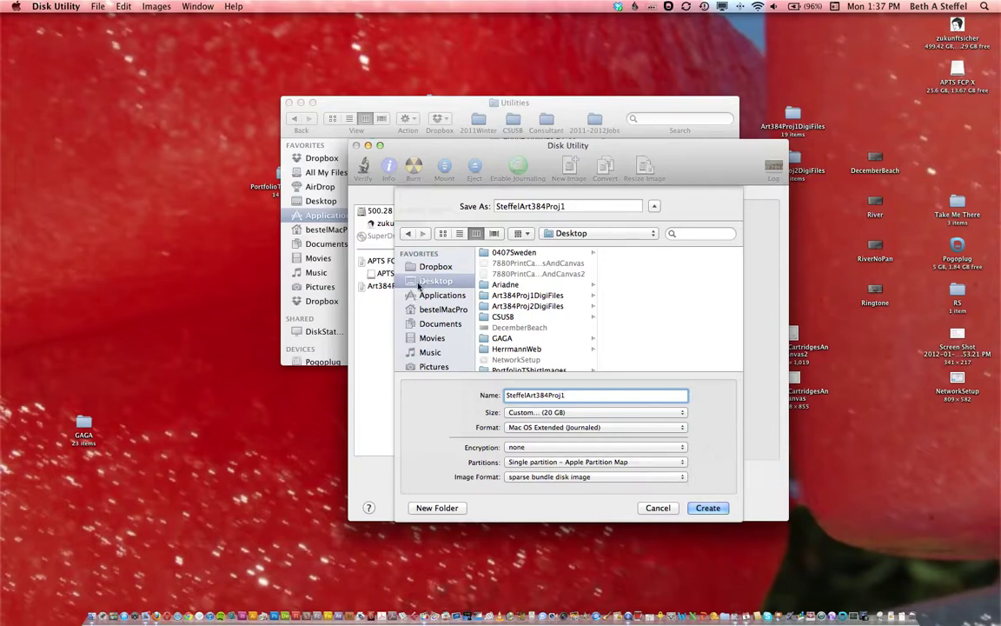
pyautogui.click(705, 509)
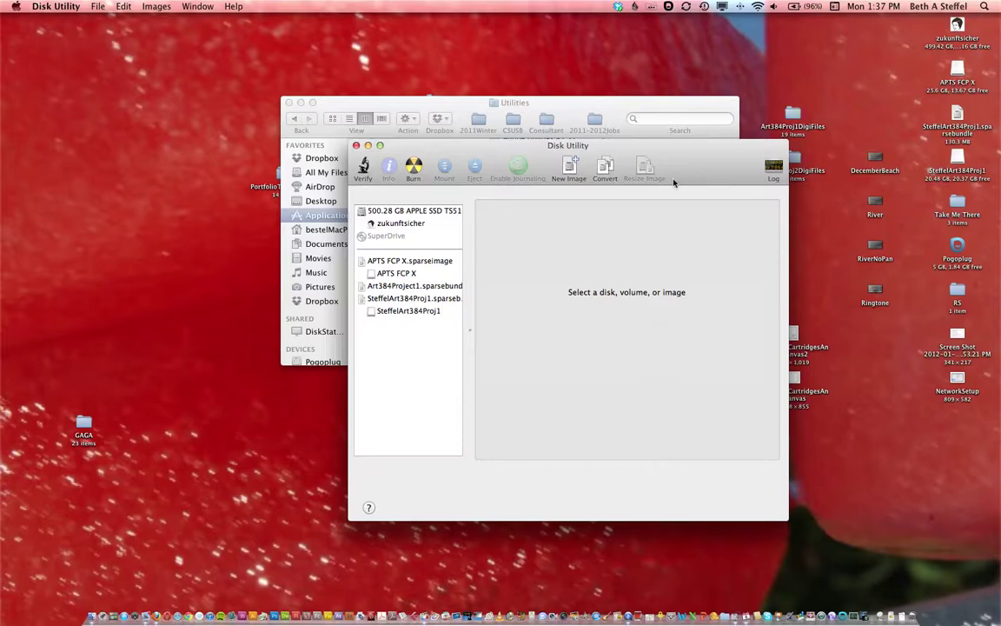
pyautogui.moveTo(694, 159); pyautogui.dragTo(656, 159)
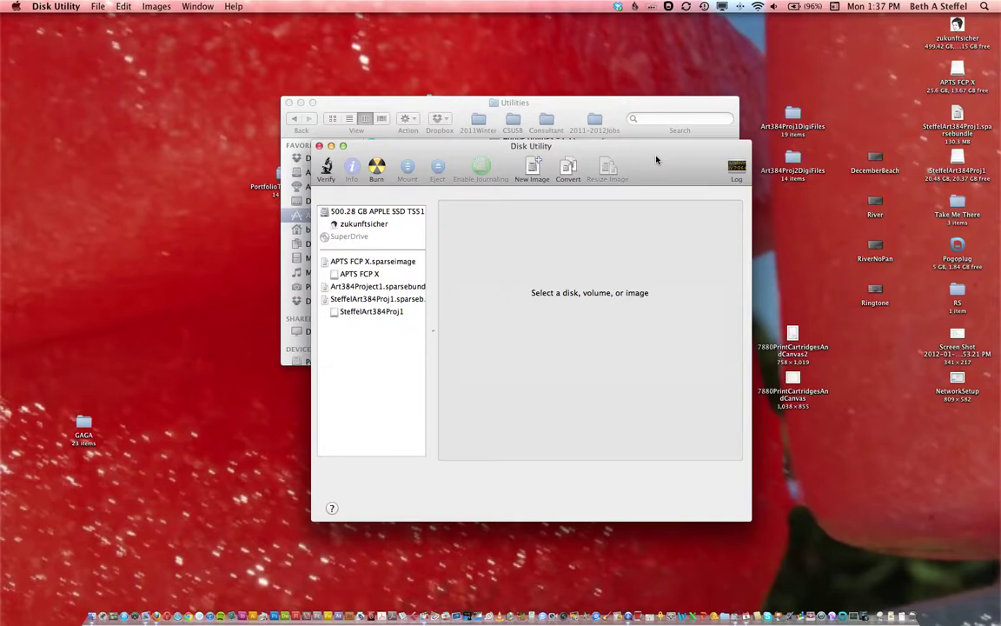
# Quit Disk Utility and launch Final Cut Pro from the Dock.
pyautogui.press('super+q')
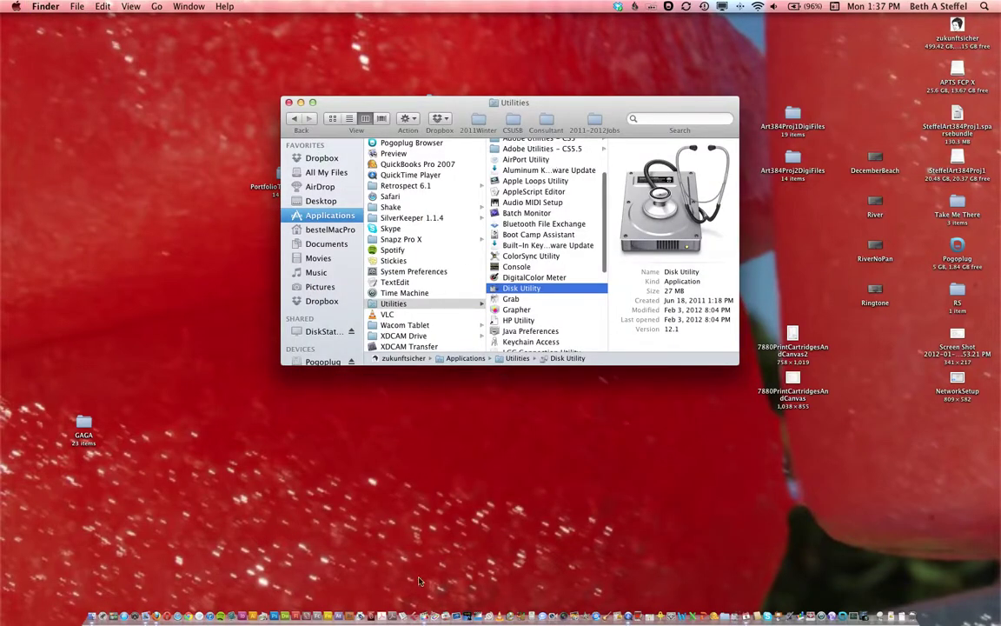
pyautogui.click(423, 614)
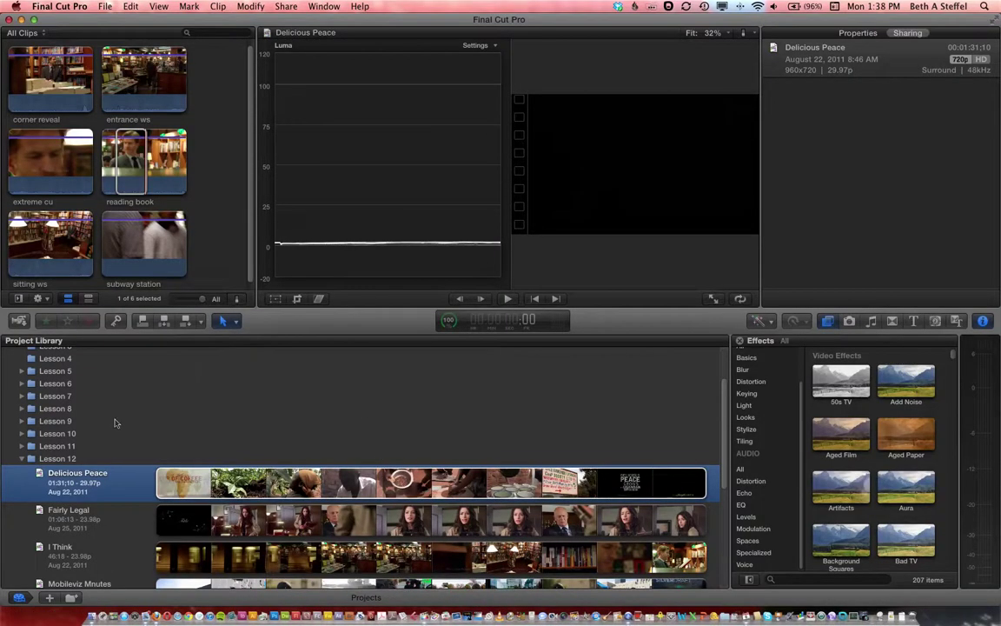
# Briefly load Lesson 12's Delicious Peace project, then bring up its actions in the Project Library.
pyautogui.click(19, 597)
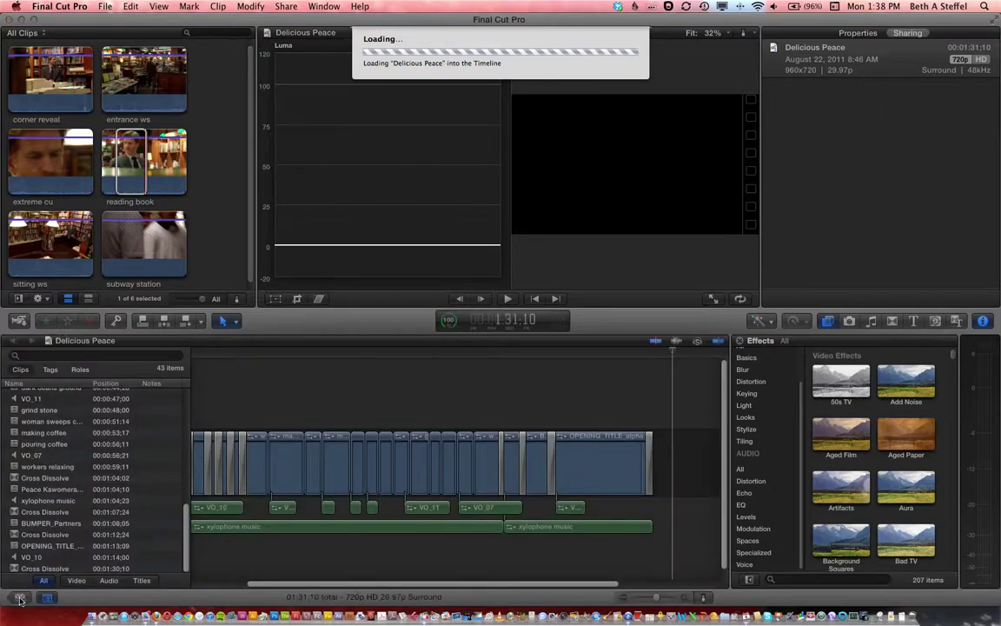
pyautogui.click(19, 597)
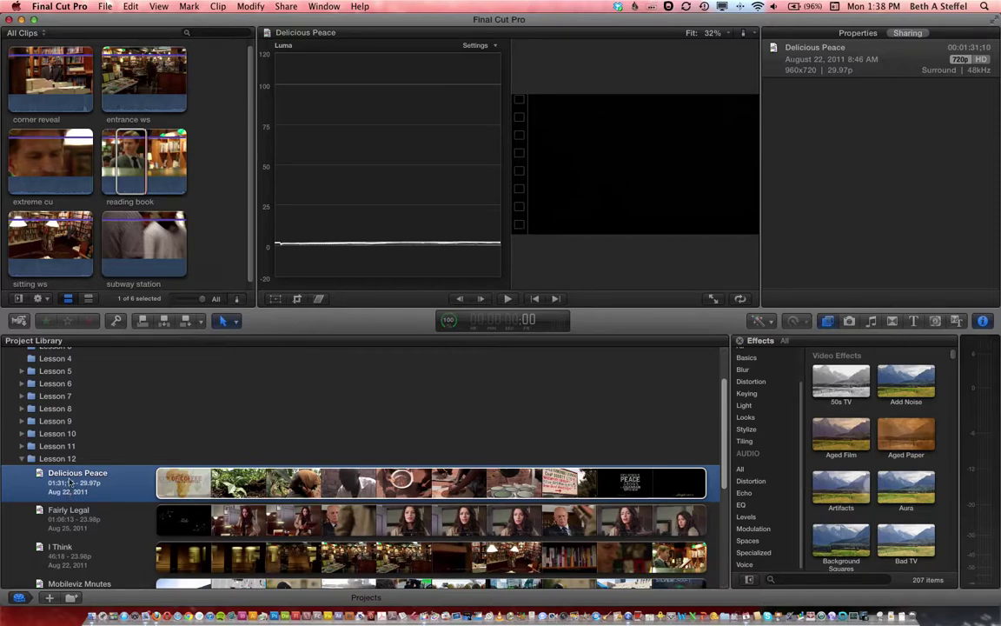
pyautogui.rightClick(70, 482)
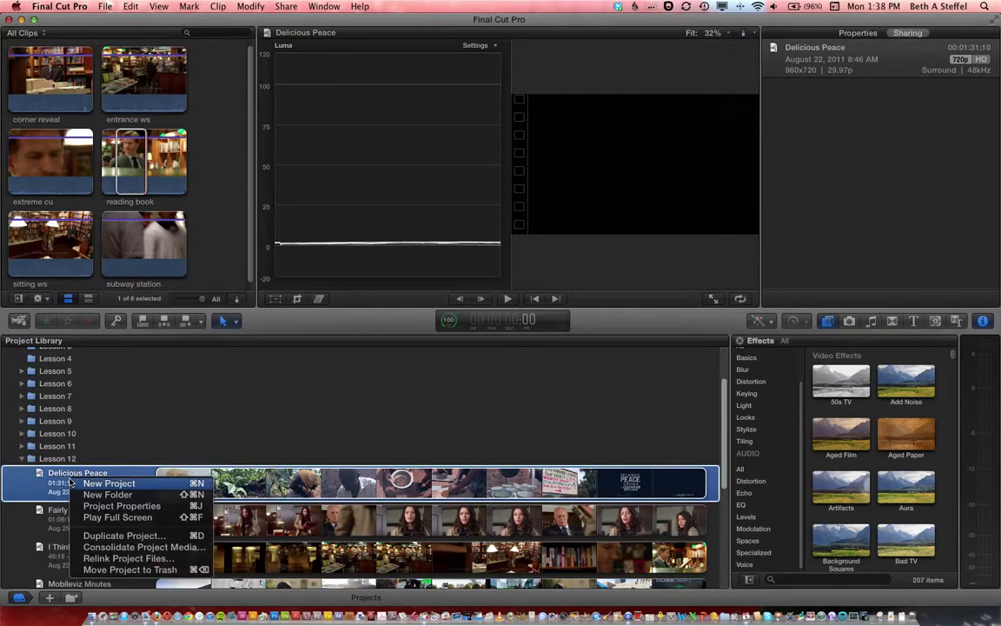
# Duplicate Delicious Peace as Duplicate Project and Referenced Events, with Location SteffelArt384Proj1.
pyautogui.click(87, 537)
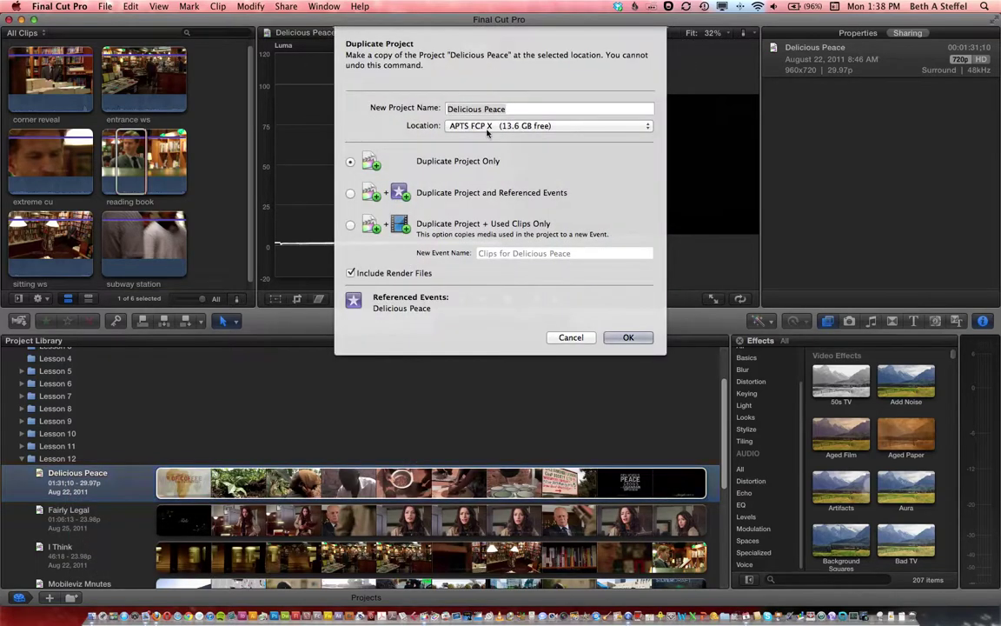
pyautogui.click(491, 130)
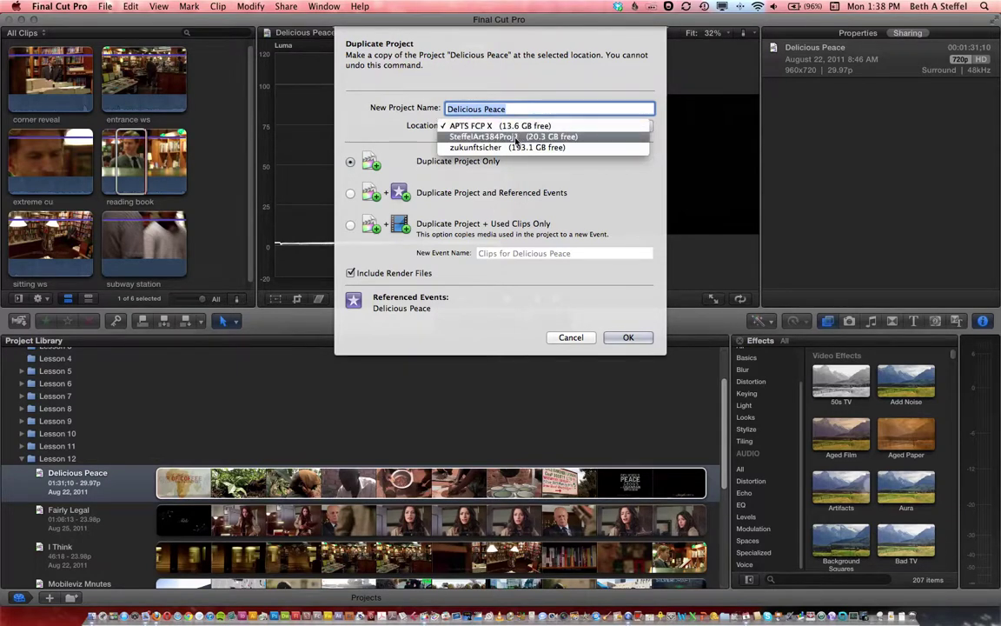
pyautogui.click(515, 139)
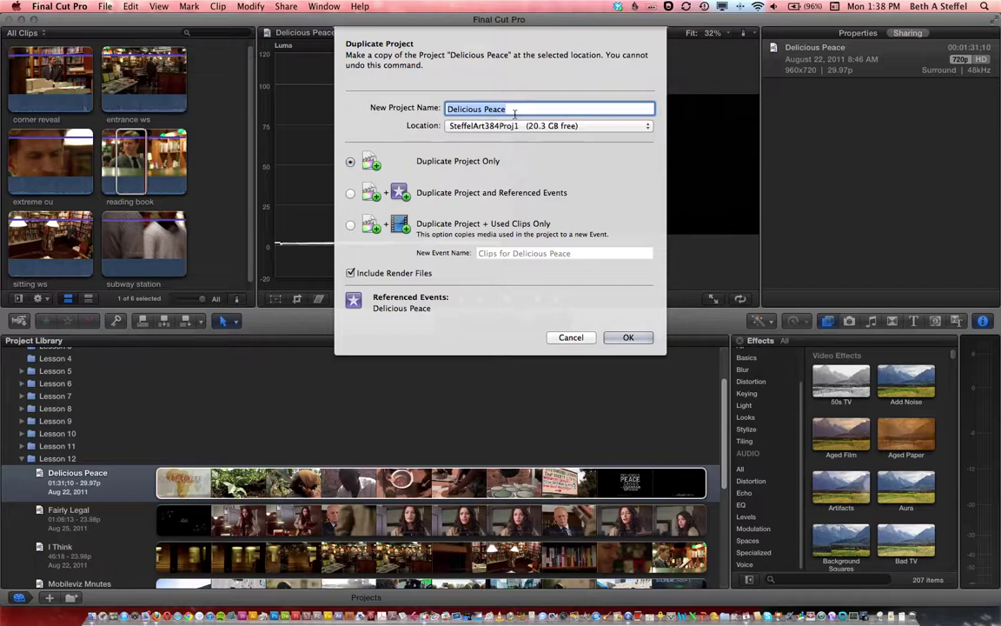
pyautogui.click(351, 194)
pyautogui.click(626, 339)
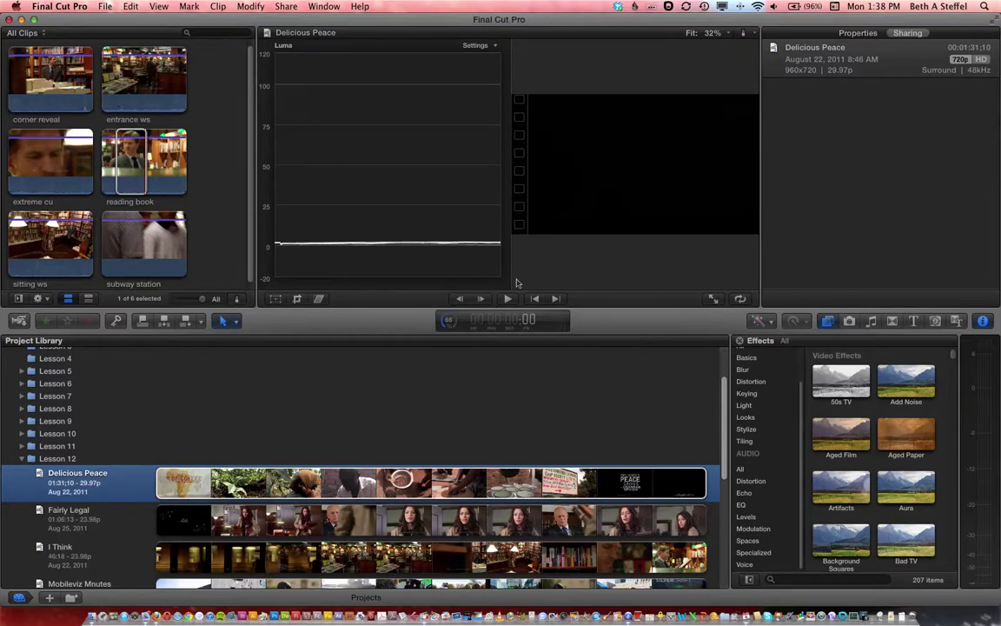
# Hide Final Cut Pro from its app menu, repeating after it reactivates, to reveal the desktop.
pyautogui.click(75, 6)
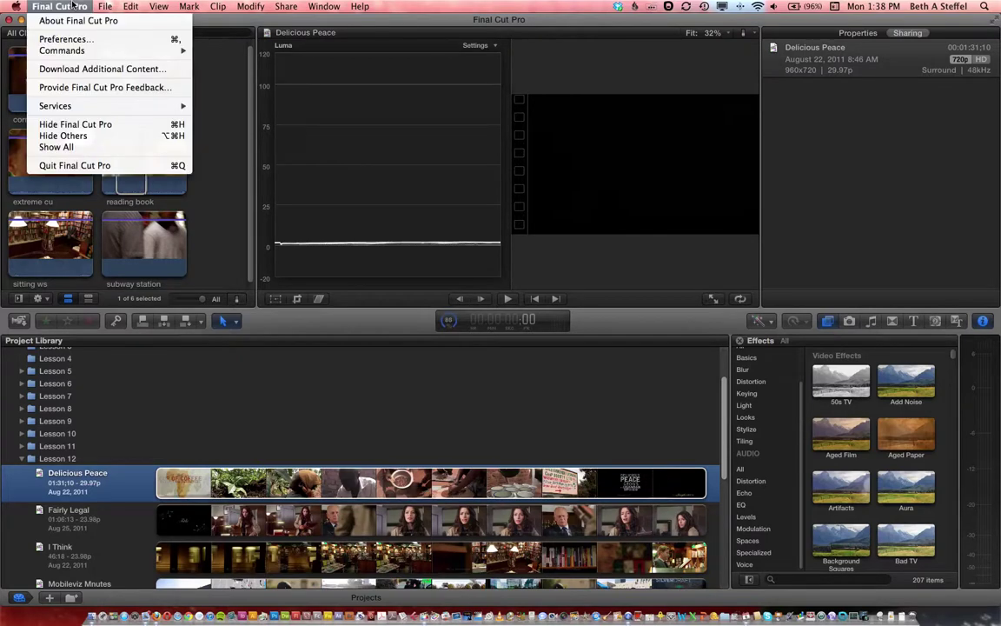
pyautogui.press('ctrl+super+Escape')
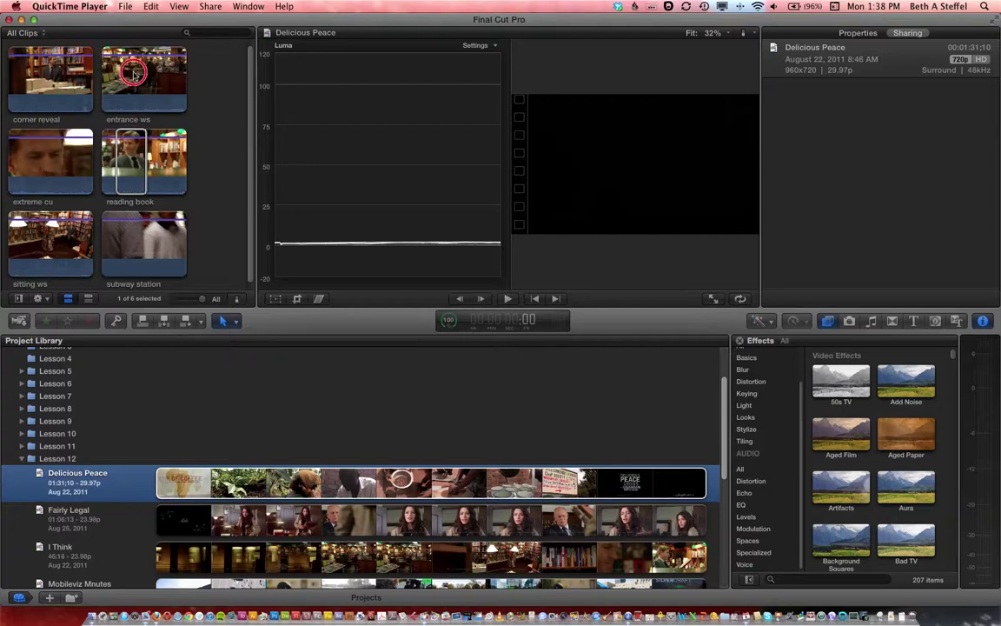
pyautogui.click(92, 26)
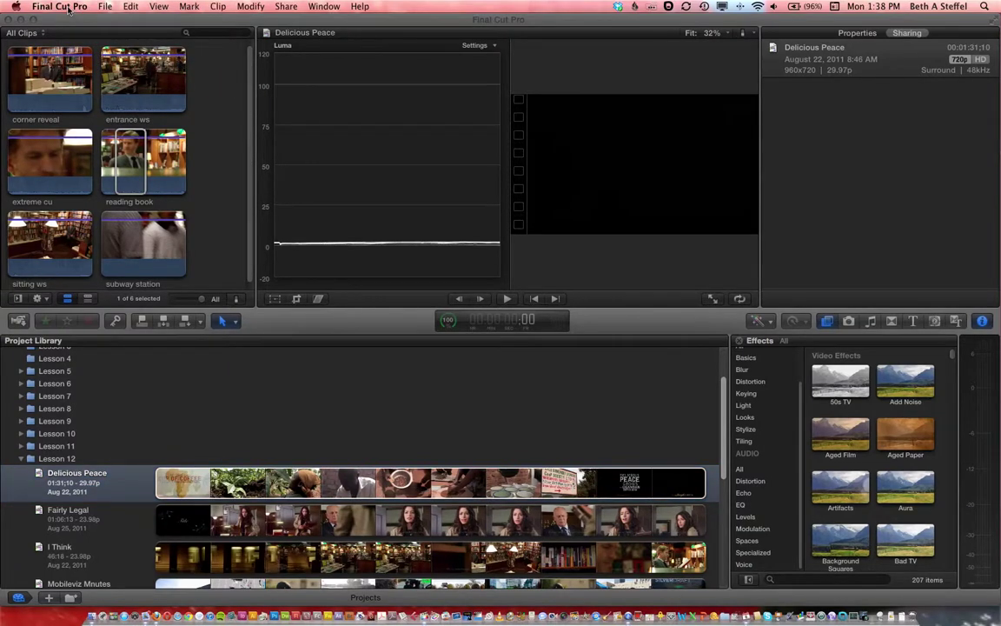
pyautogui.click(59, 6)
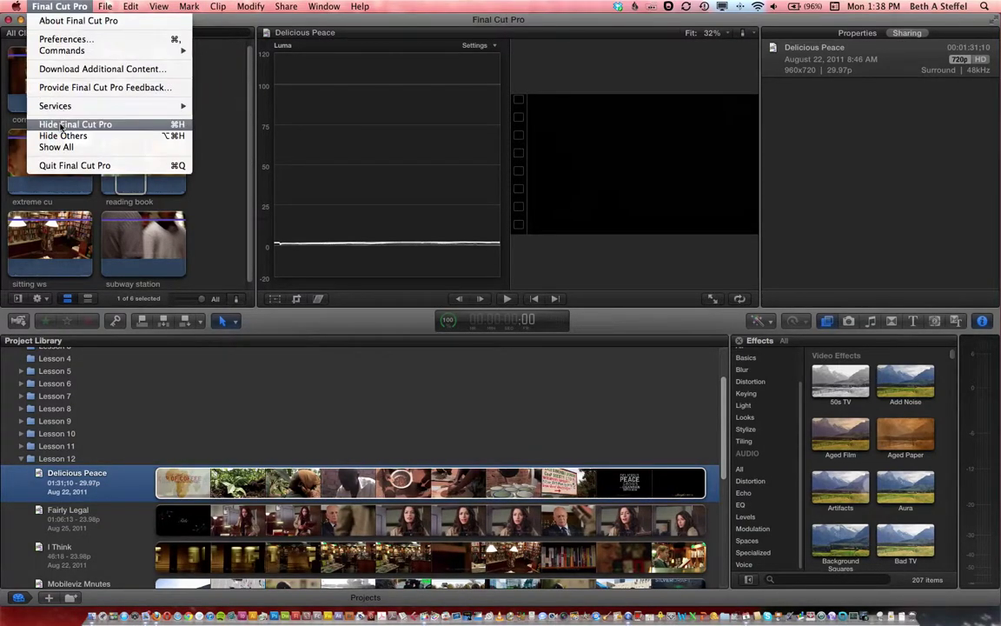
pyautogui.click(60, 125)
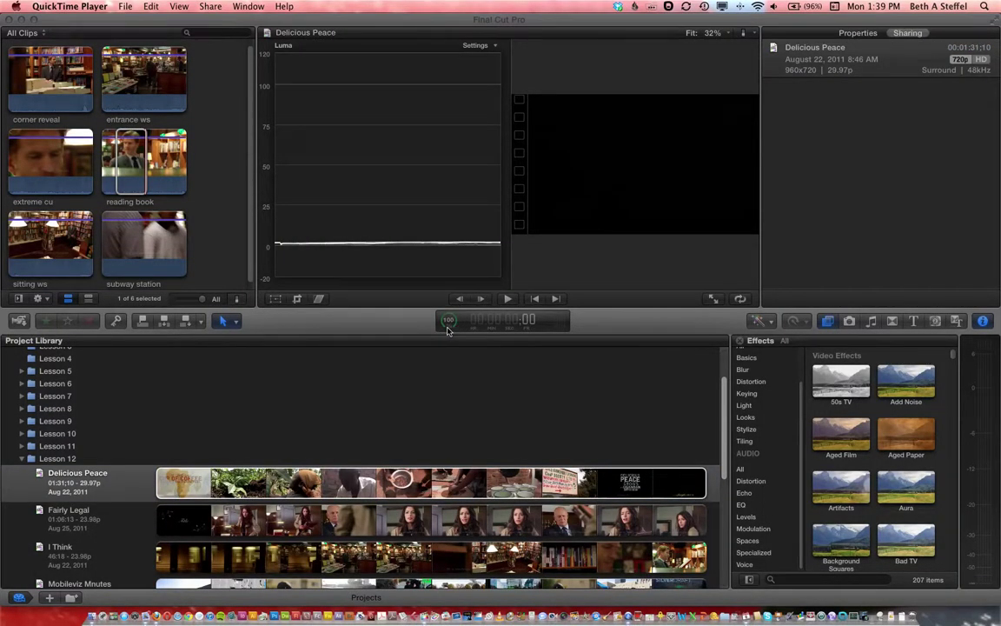
pyautogui.click(115, 19)
pyautogui.click(58, 7)
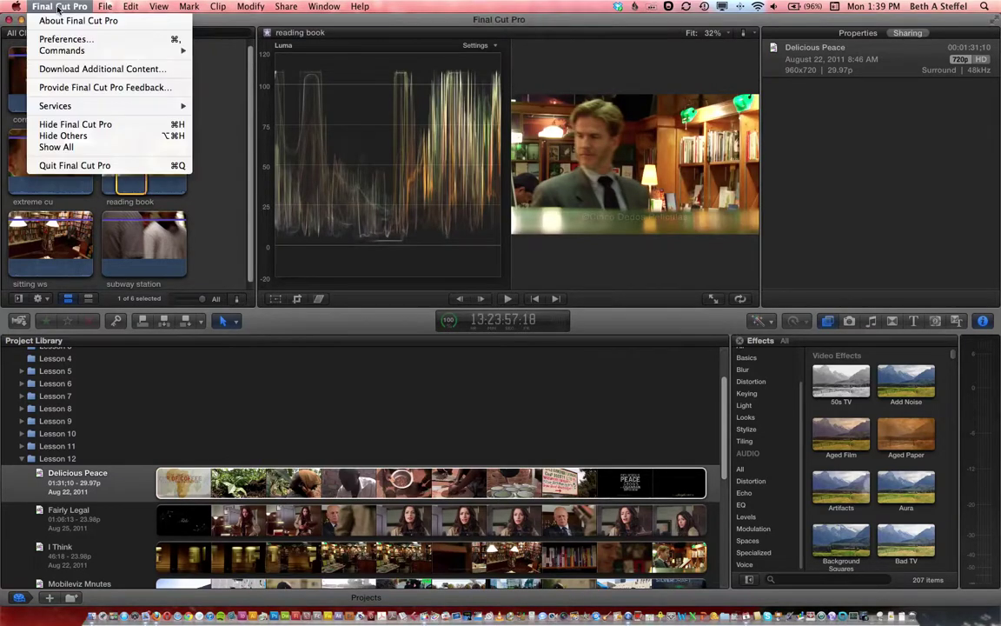
pyautogui.click(58, 127)
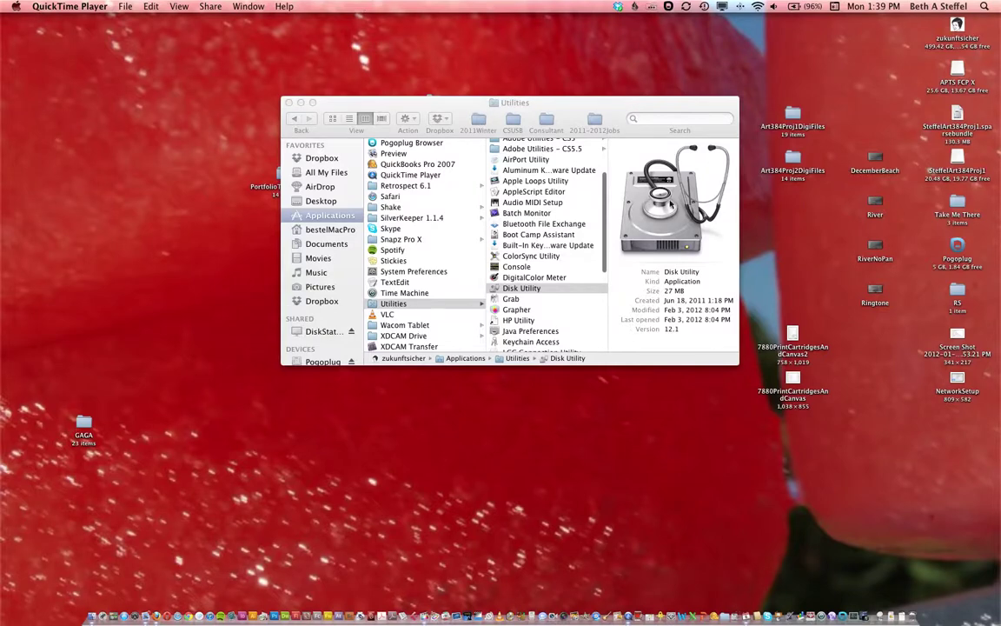
pyautogui.click(957, 161)
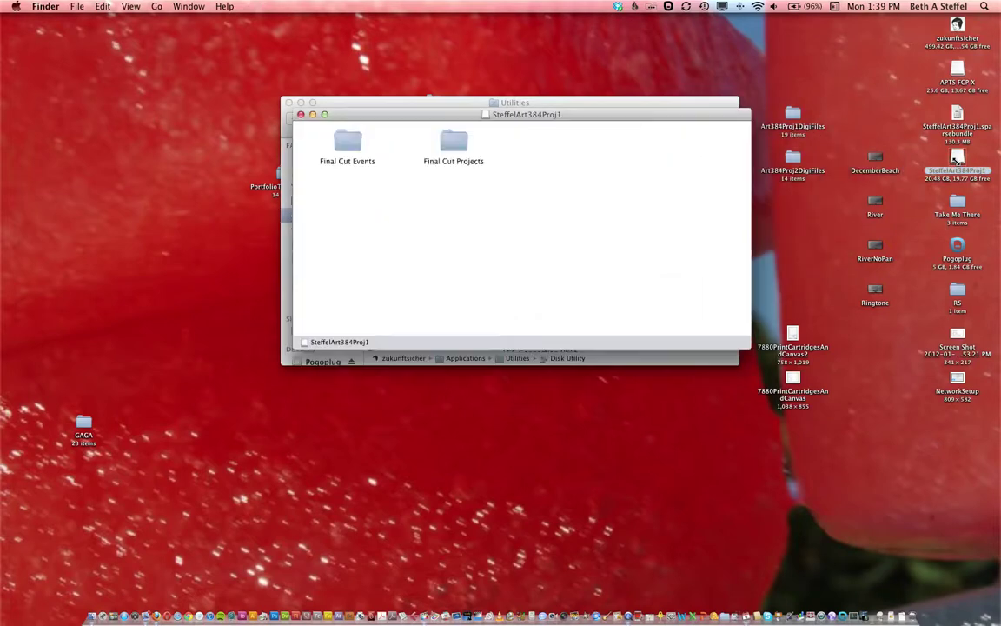
pyautogui.moveTo(466, 109); pyautogui.dragTo(345, 288)
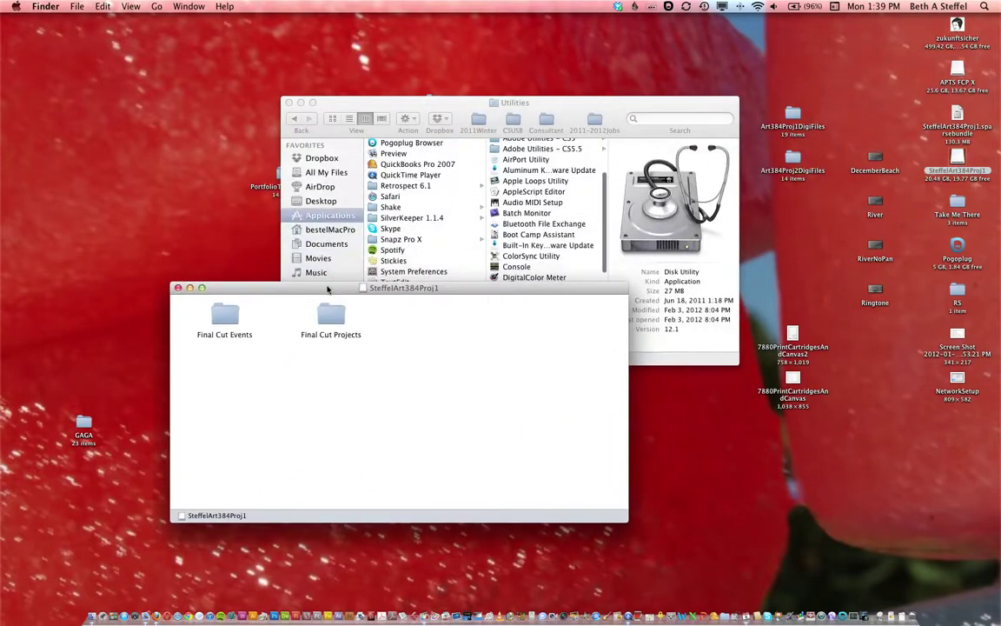
pyautogui.click(228, 317)
pyautogui.doubleClick(227, 319)
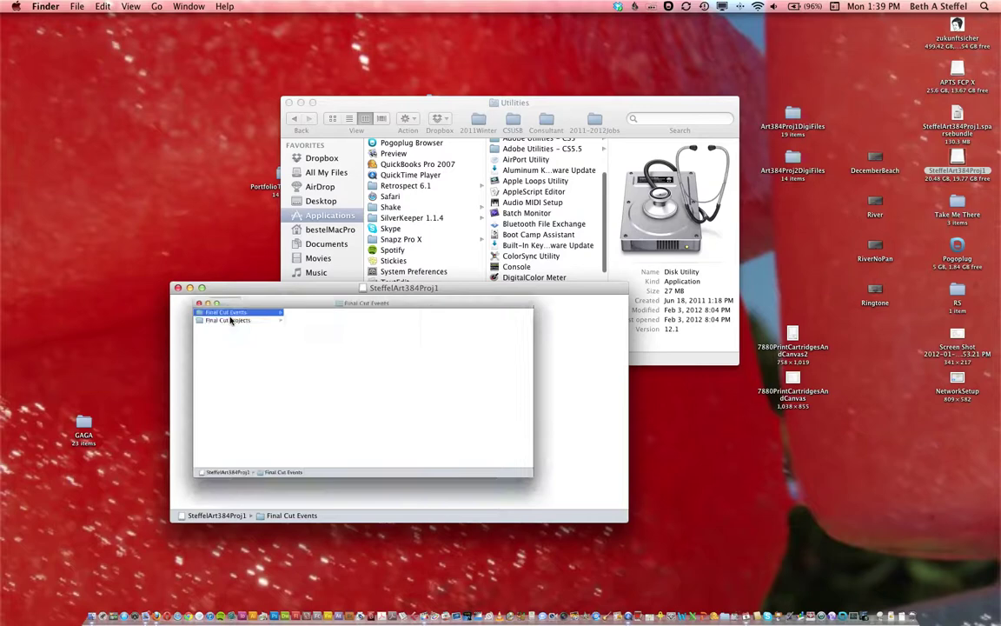
pyautogui.click(343, 312)
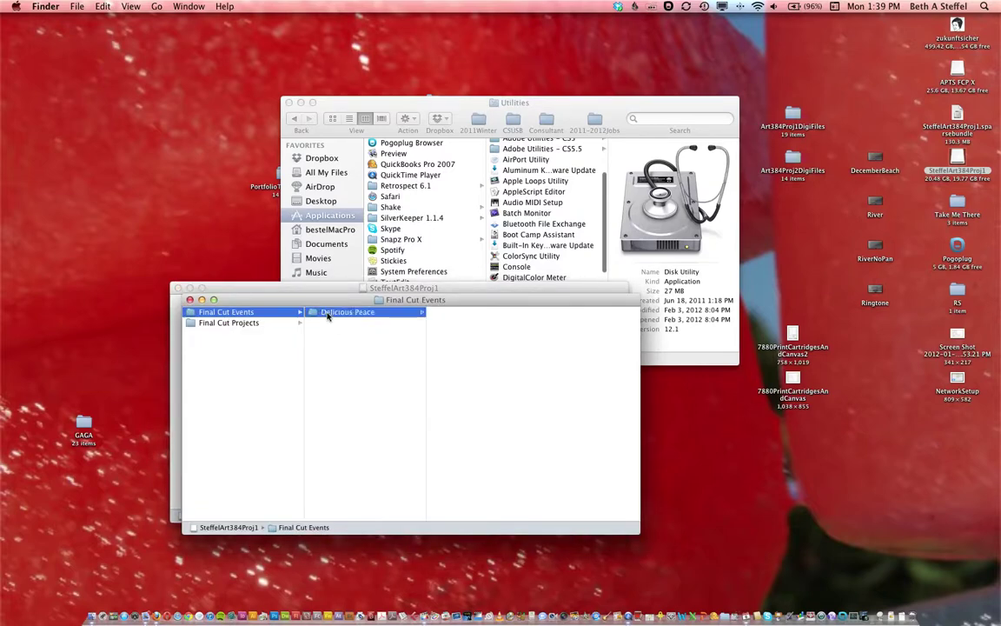
pyautogui.click(219, 325)
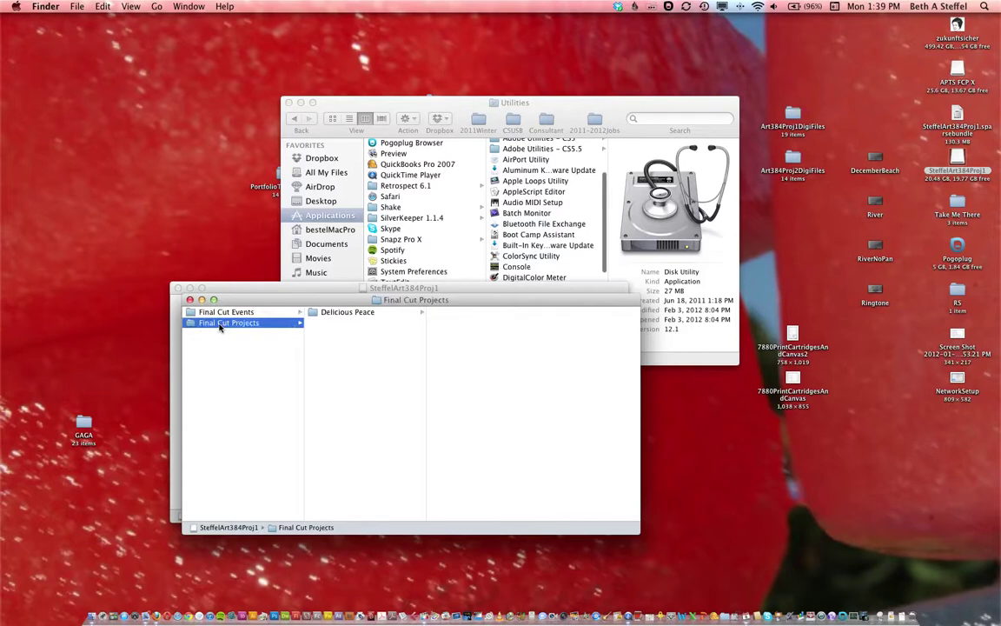
pyautogui.click(331, 314)
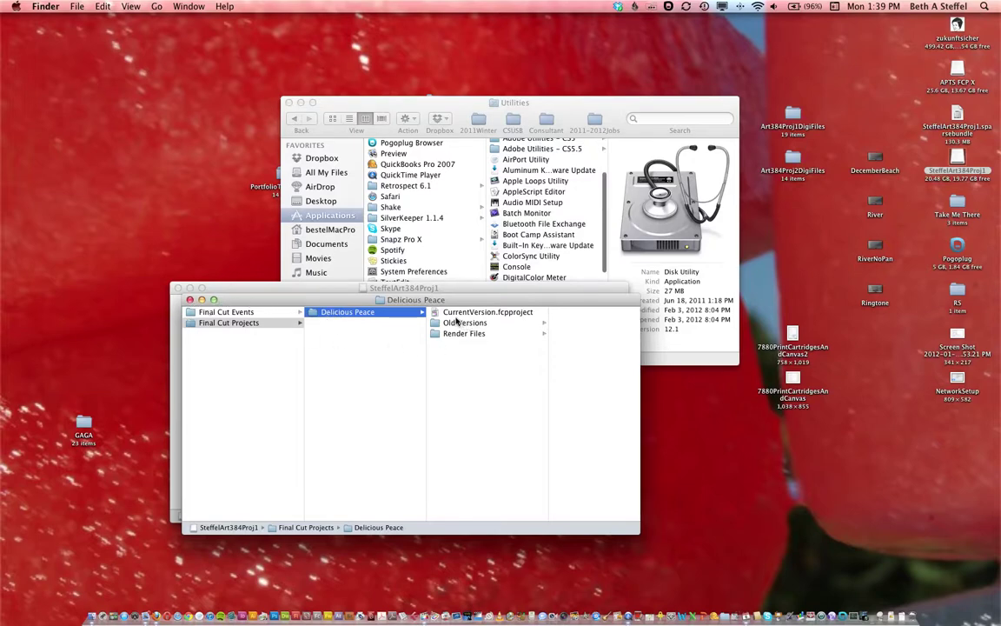
pyautogui.click(190, 299)
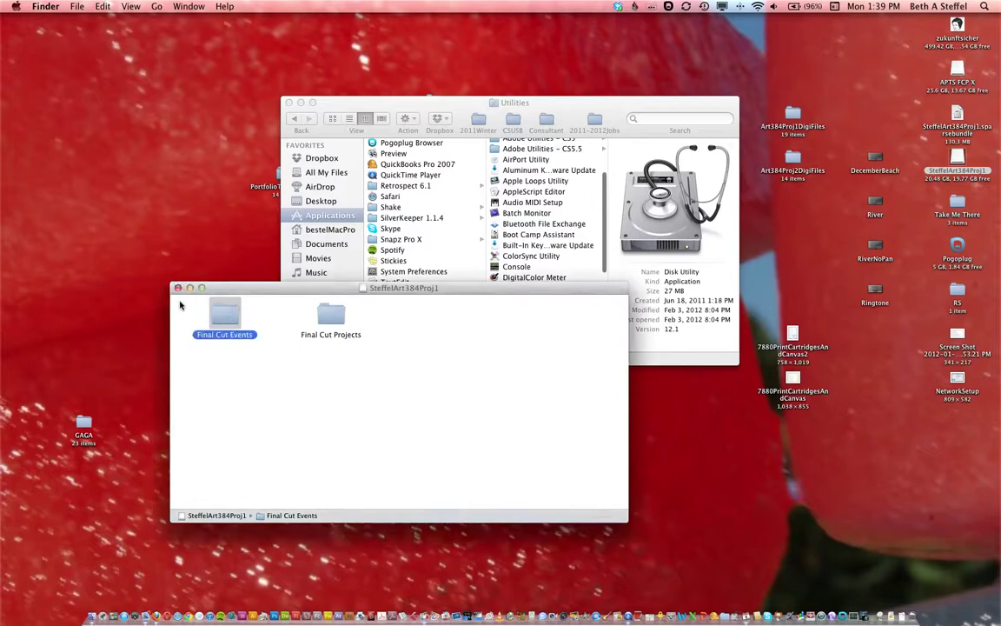
pyautogui.click(179, 289)
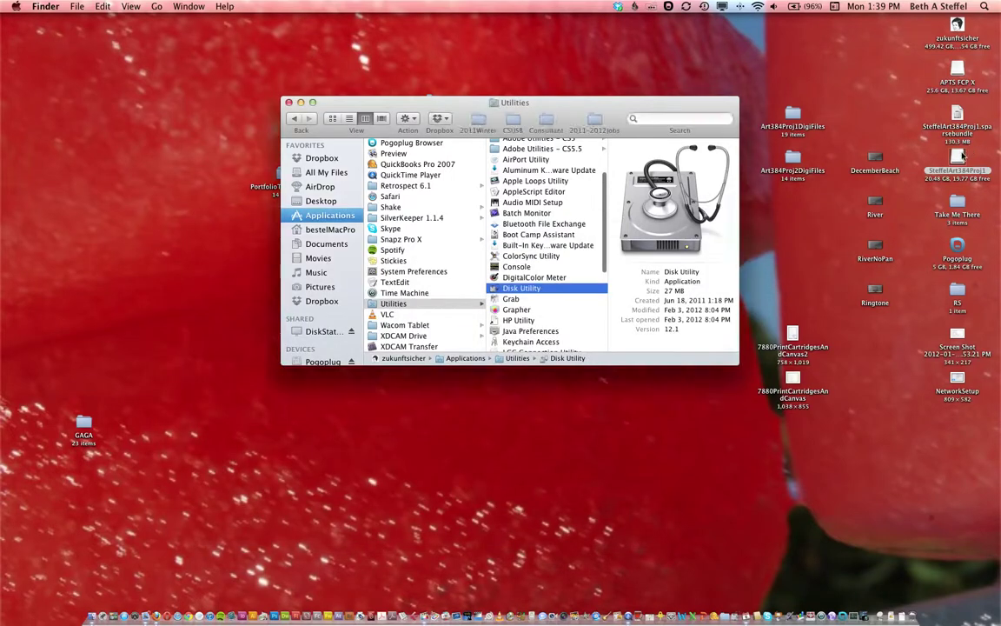
# Try to eject the SteffelArt384Proj1 disk from its context menu.
pyautogui.rightClick(958, 158)
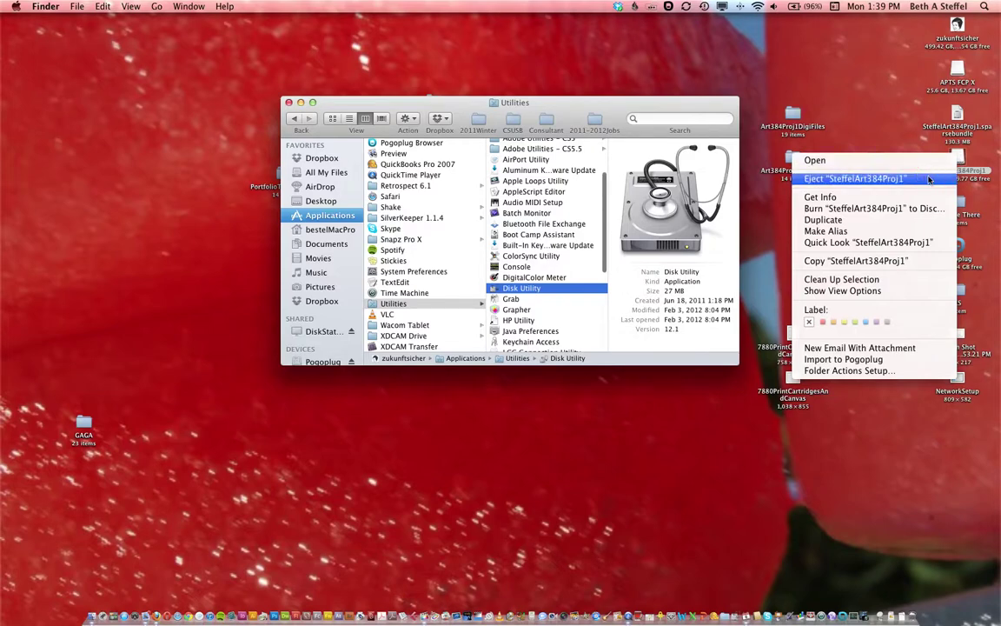
pyautogui.click(878, 177)
pyautogui.moveTo(536, 102); pyautogui.dragTo(483, 196)
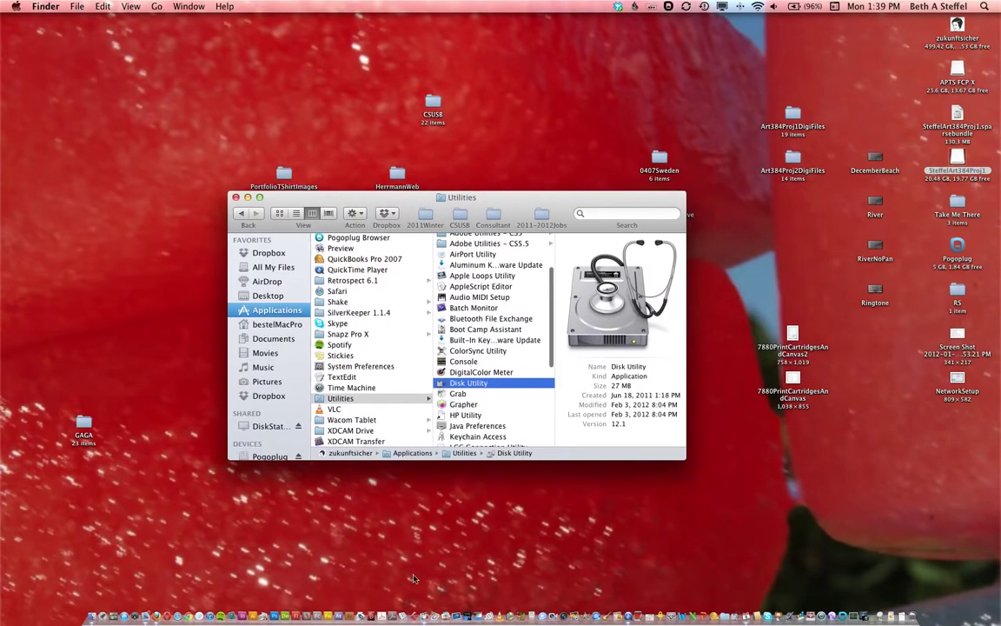
# Dismiss the disk-in-use alert and quit Final Cut Pro from the Dock.
pyautogui.rightClick(424, 609)
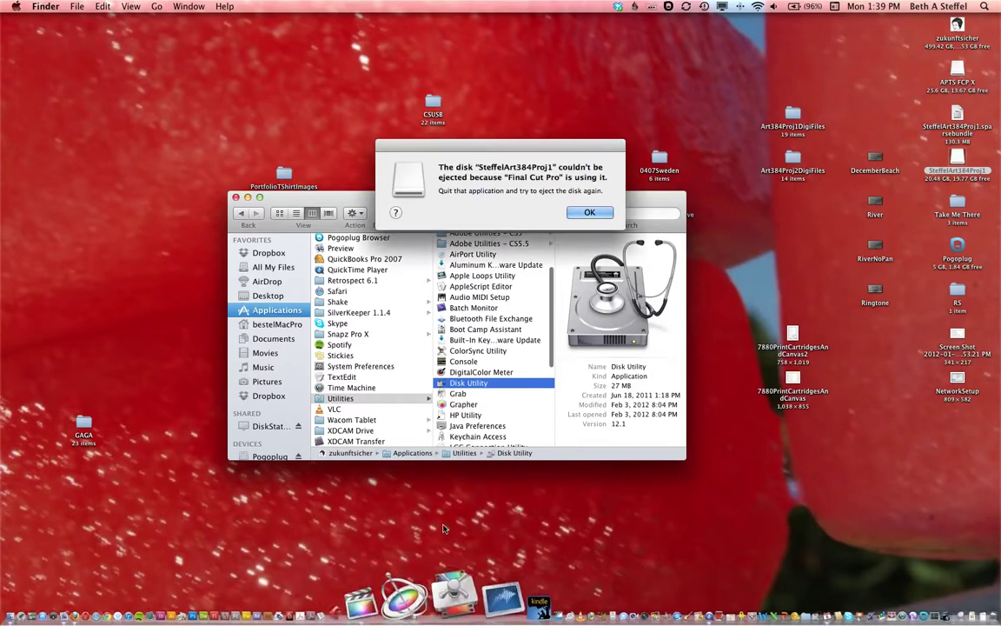
pyautogui.click(586, 209)
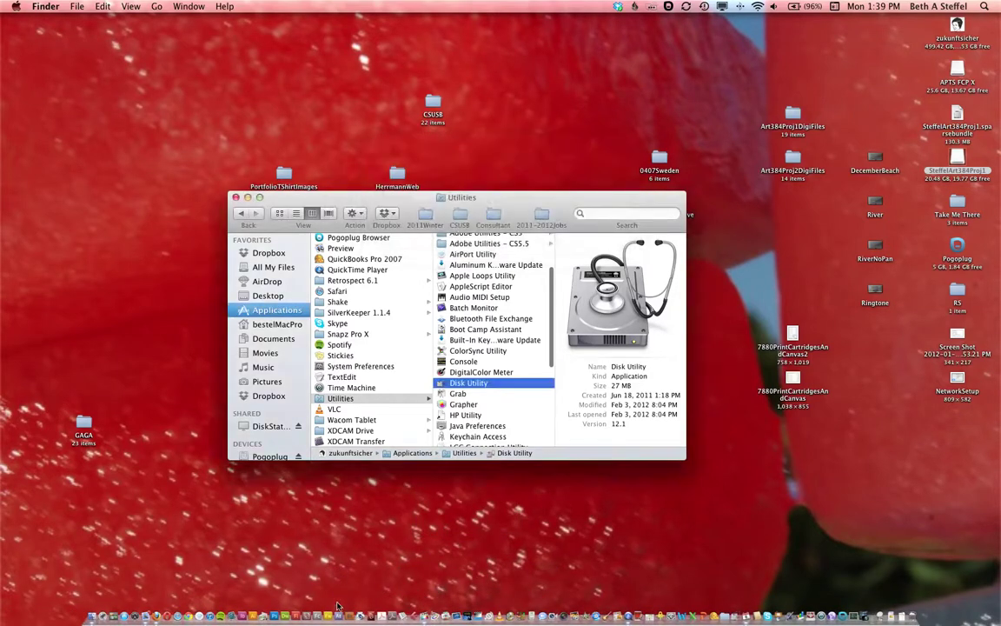
pyautogui.rightClick(424, 598)
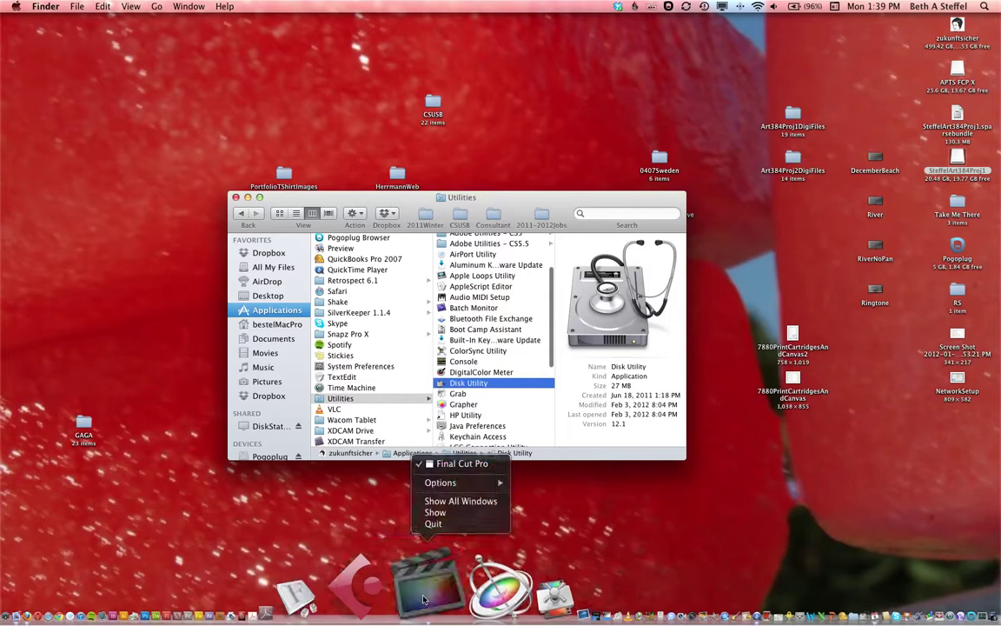
pyautogui.click(432, 523)
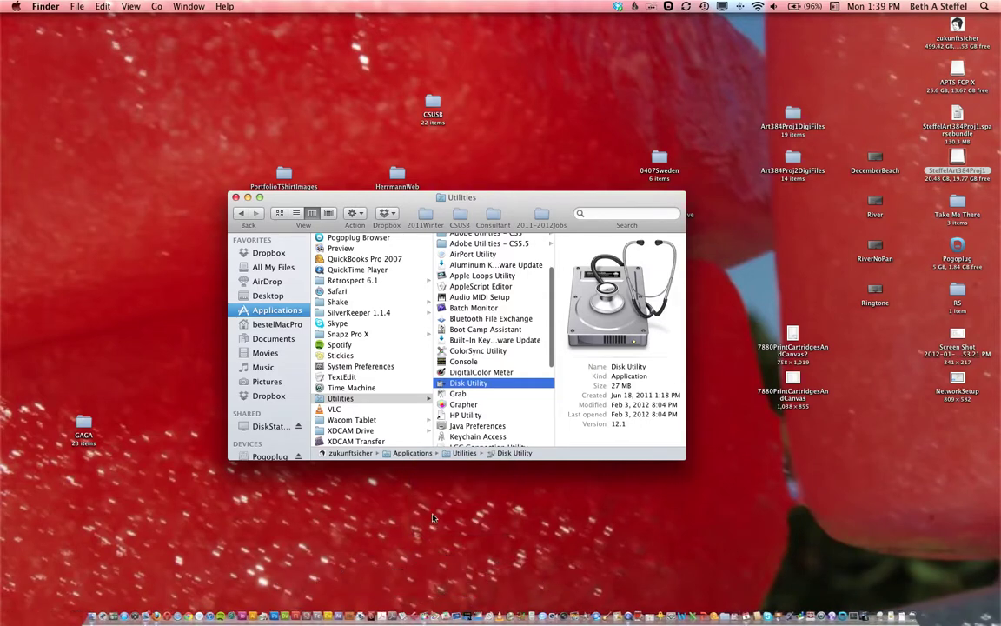
# Navigate to Winter_2012 > SteffelArt384 > Art384Proj1DigiFiles on the DiskStation share.
pyautogui.click(268, 426)
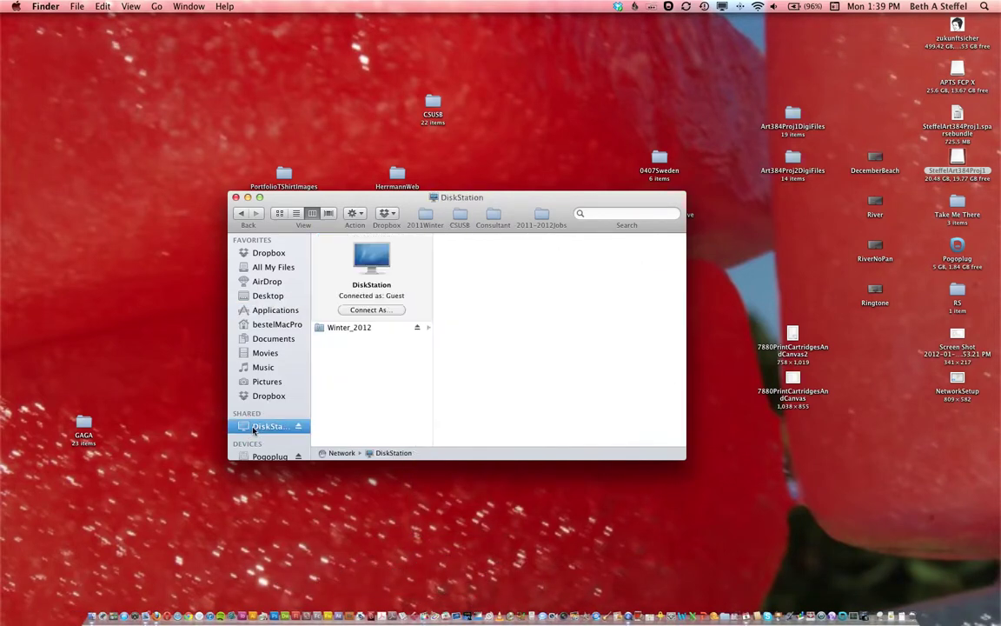
pyautogui.click(349, 327)
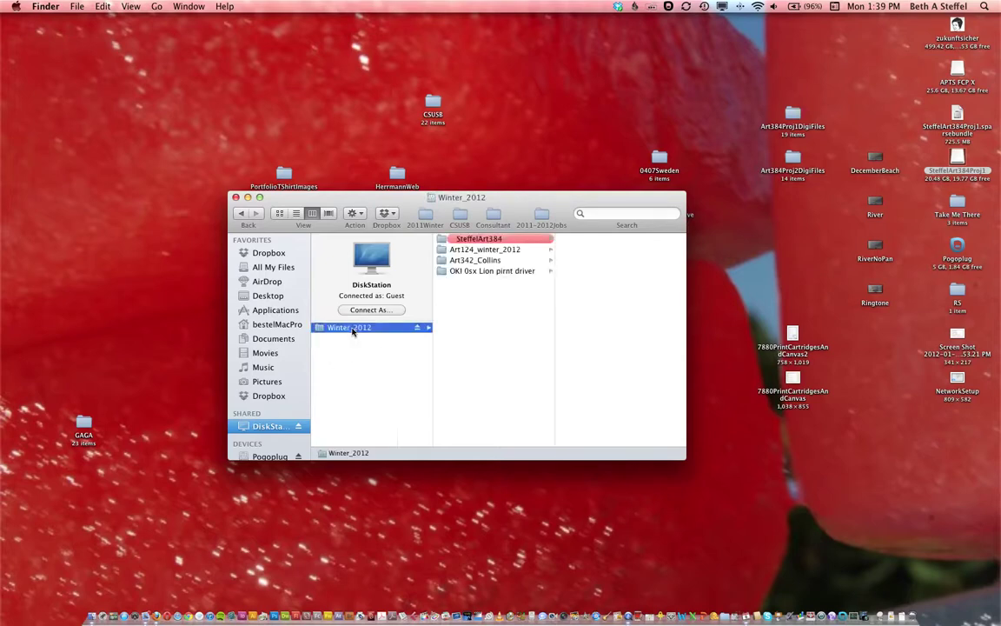
pyautogui.click(493, 238)
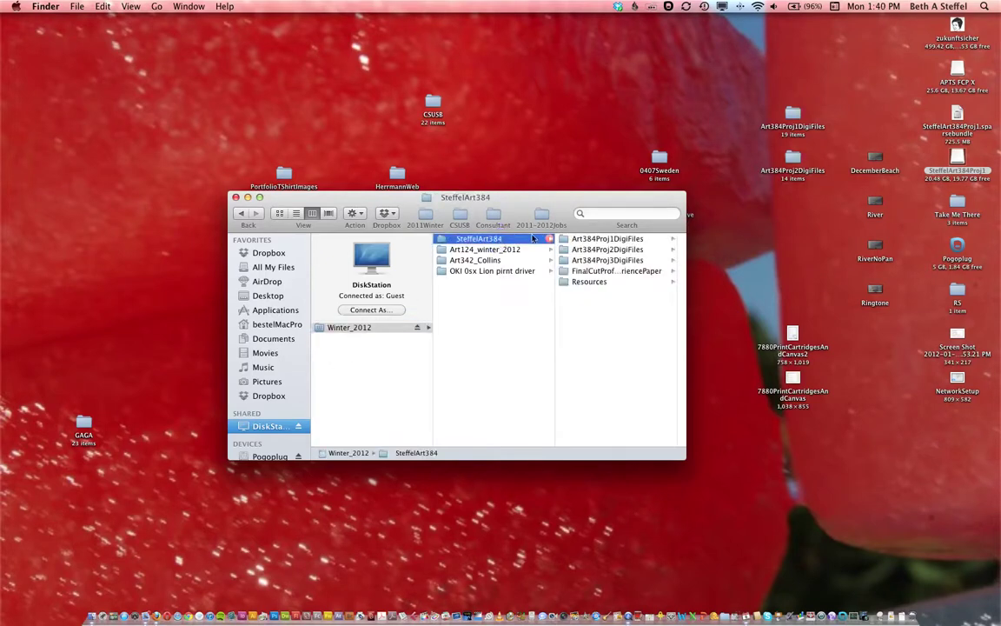
pyautogui.click(600, 240)
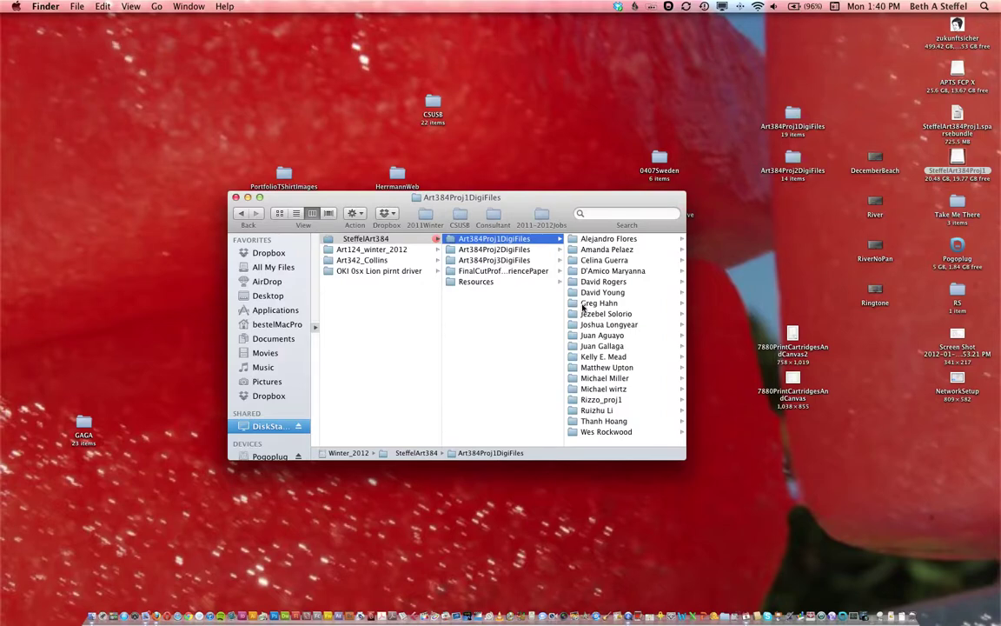
pyautogui.press('super+shift+n')
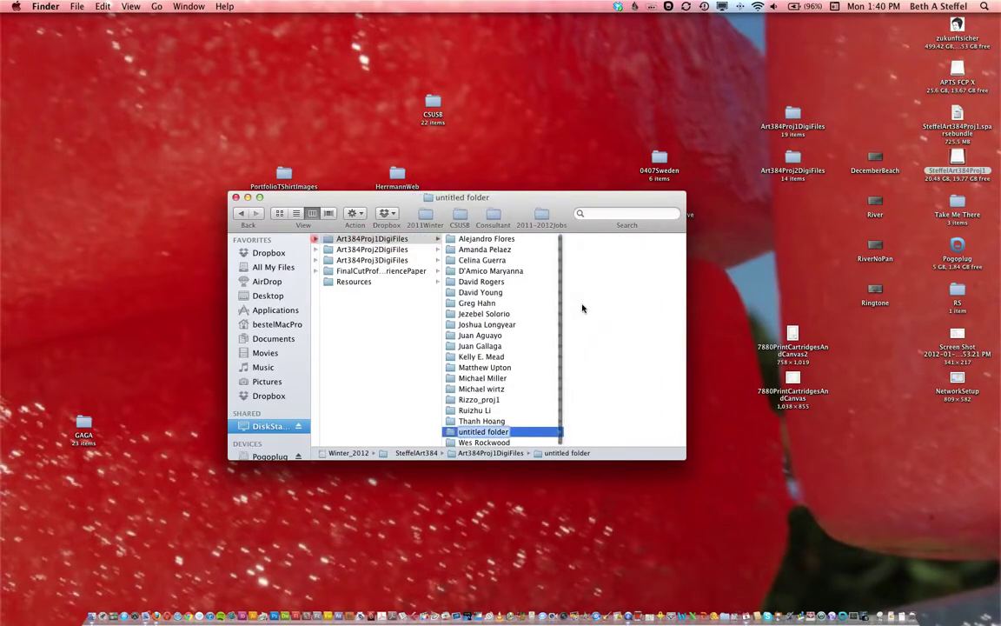
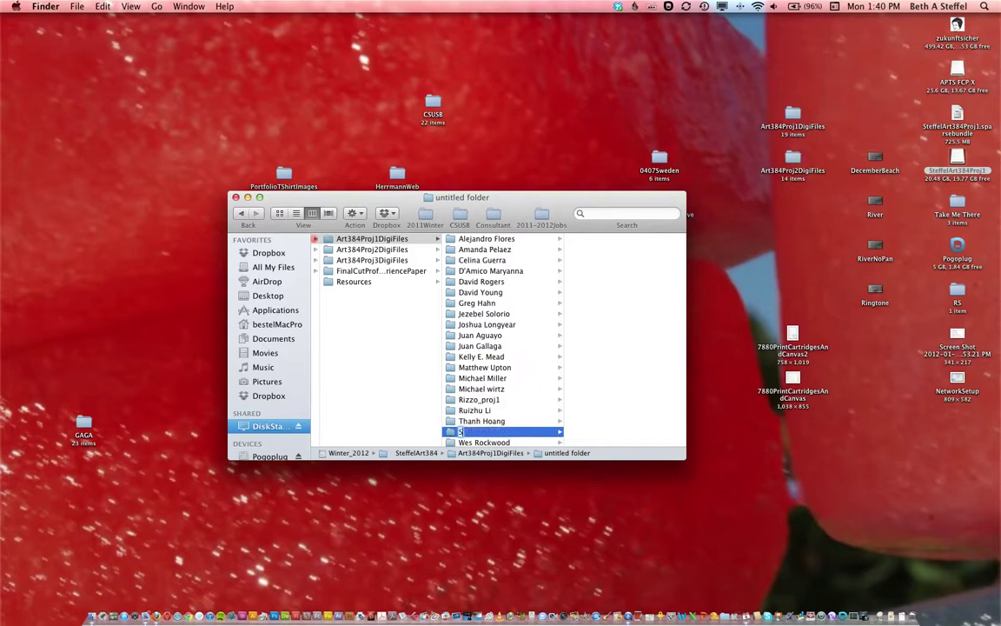
pyautogui.press('Return')
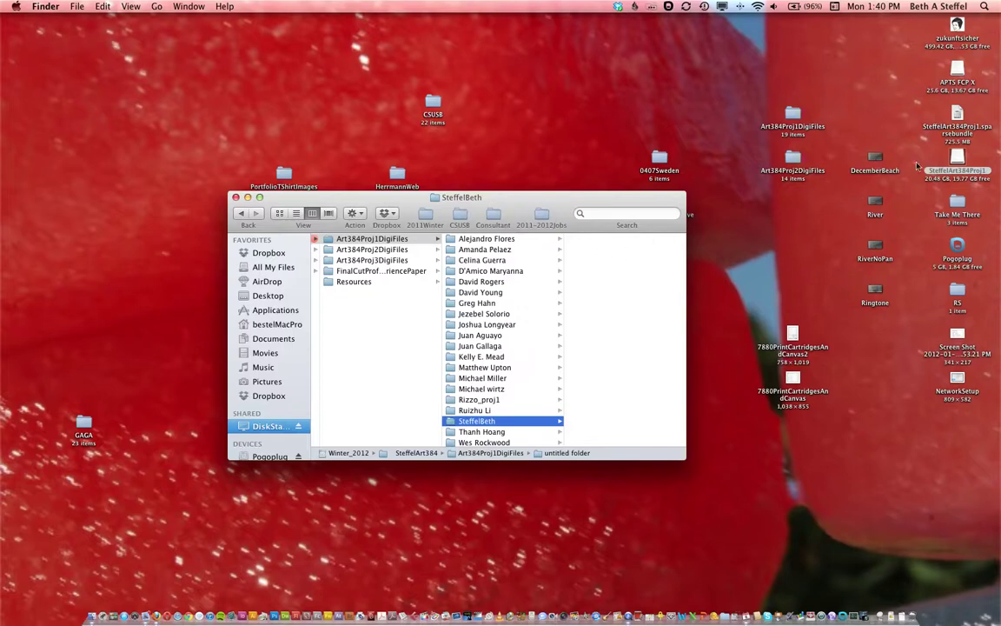
pyautogui.rightClick(959, 160)
pyautogui.click(923, 181)
pyautogui.moveTo(956, 122); pyautogui.dragTo(614, 276)
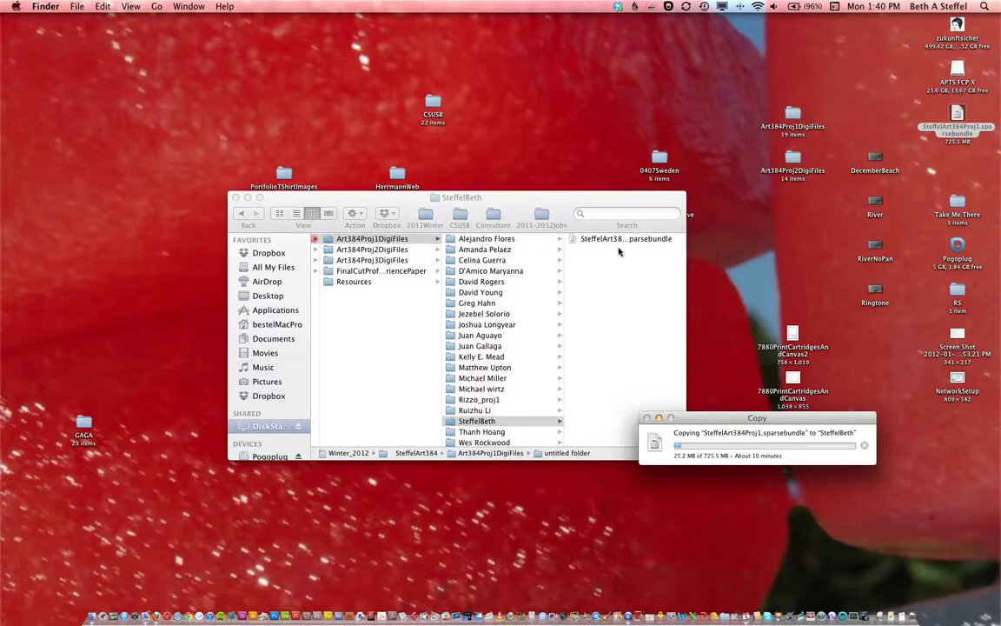
pyautogui.click(293, 72)
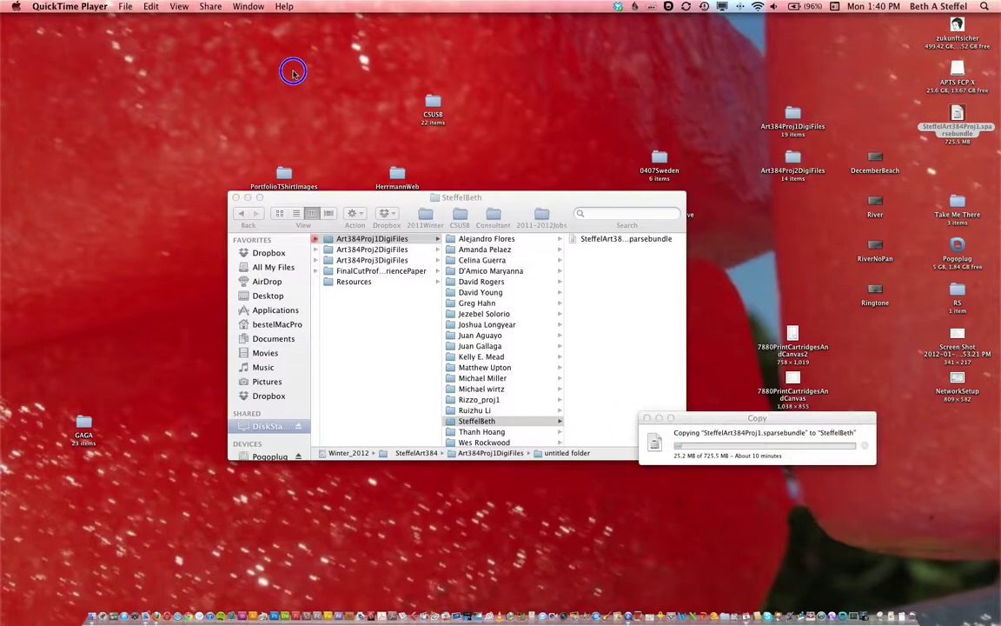